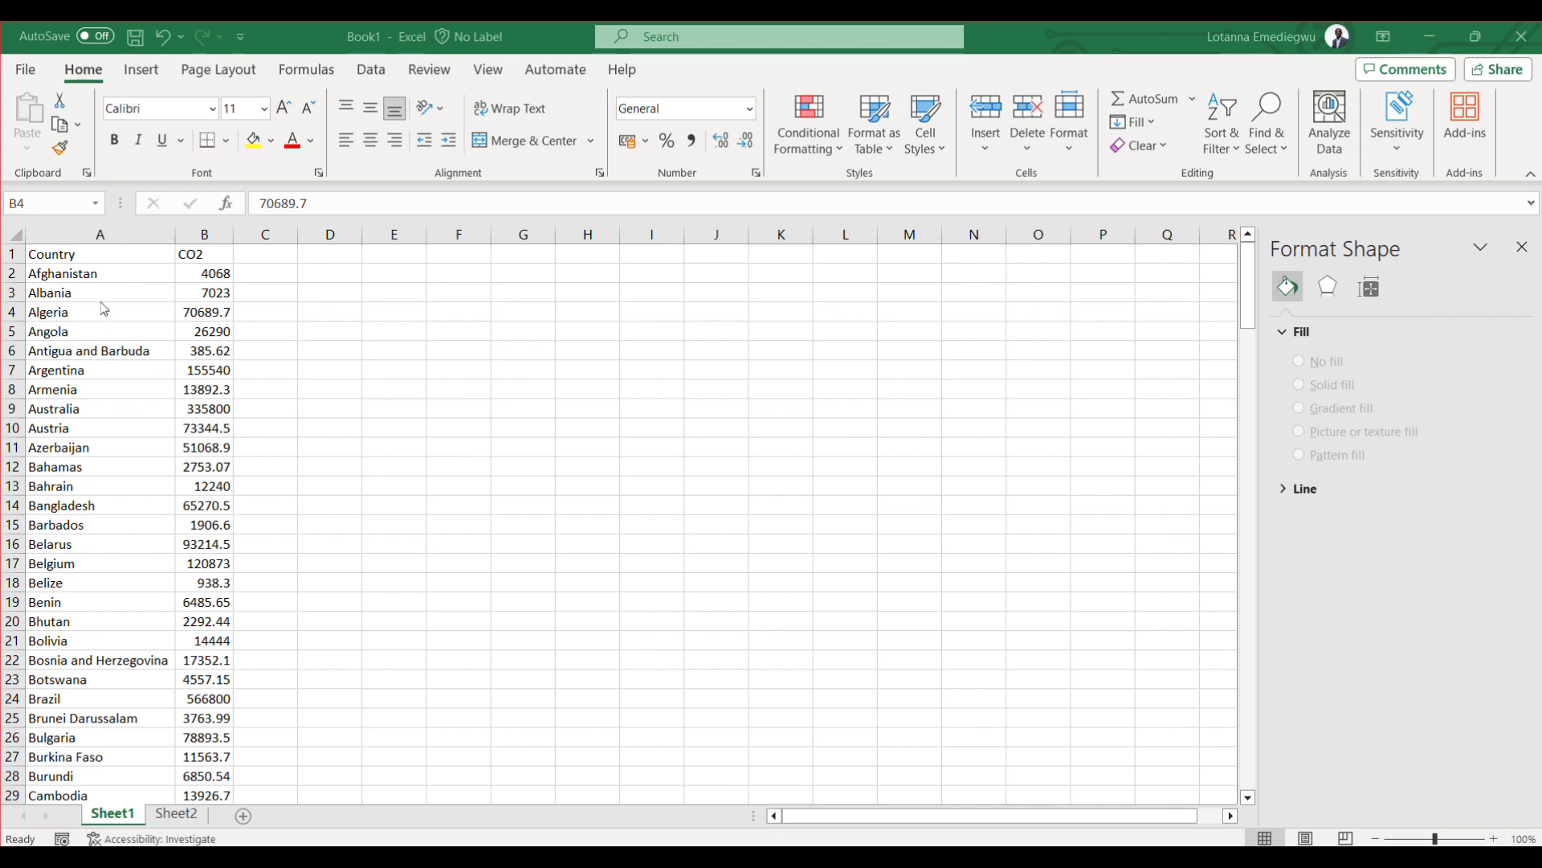
Step: Move the misplaced country and CO2 block that starts at D53 to A53, directly below El Salvador
scroll(76, 318, "down", 6)
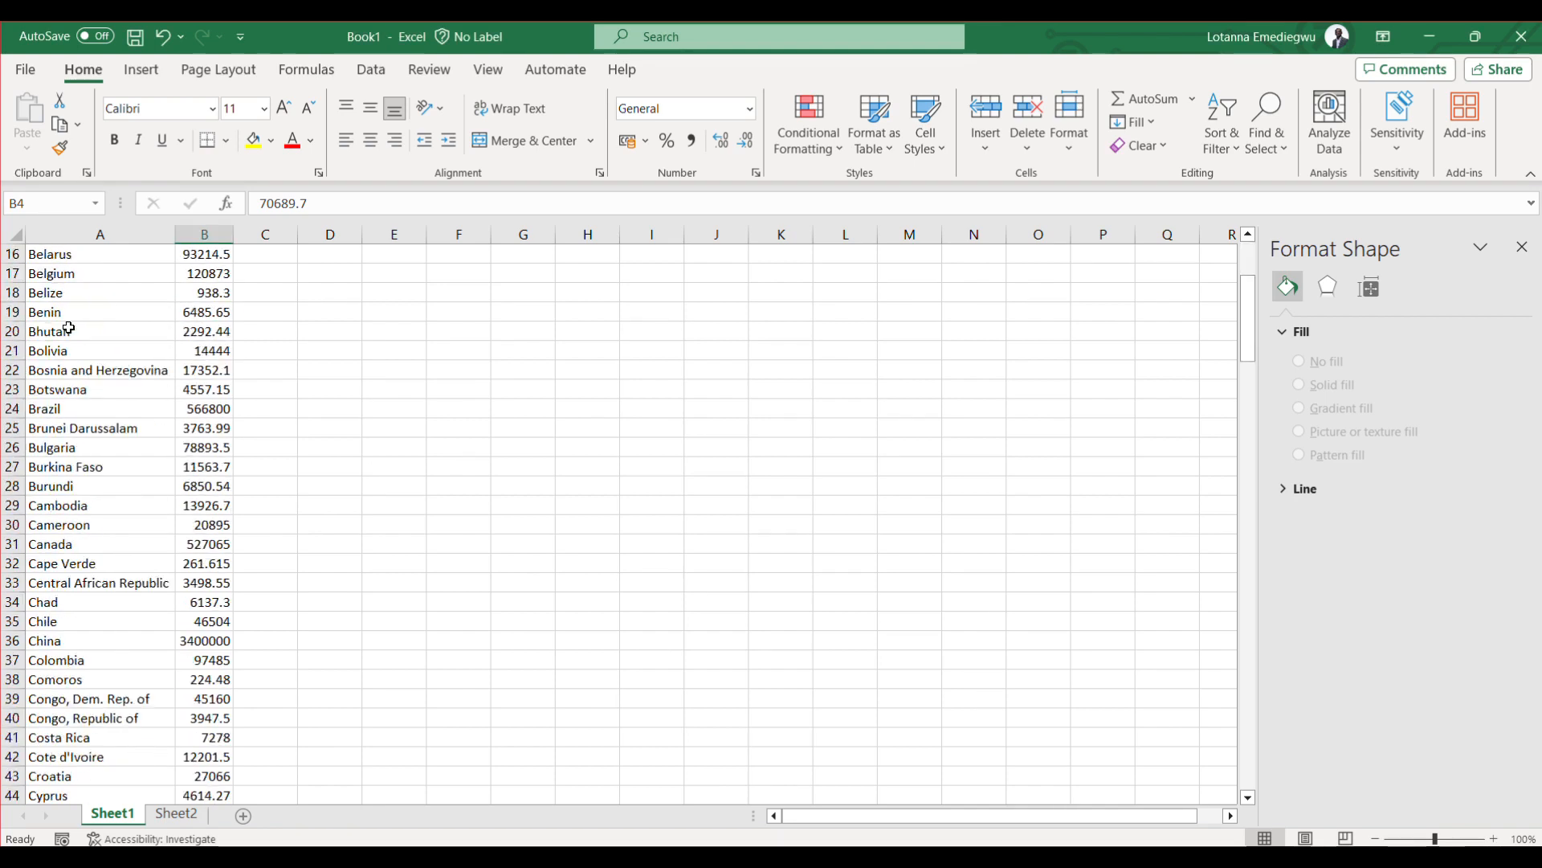
scroll(74, 330, "up", 6)
scroll(81, 318, "down", 13)
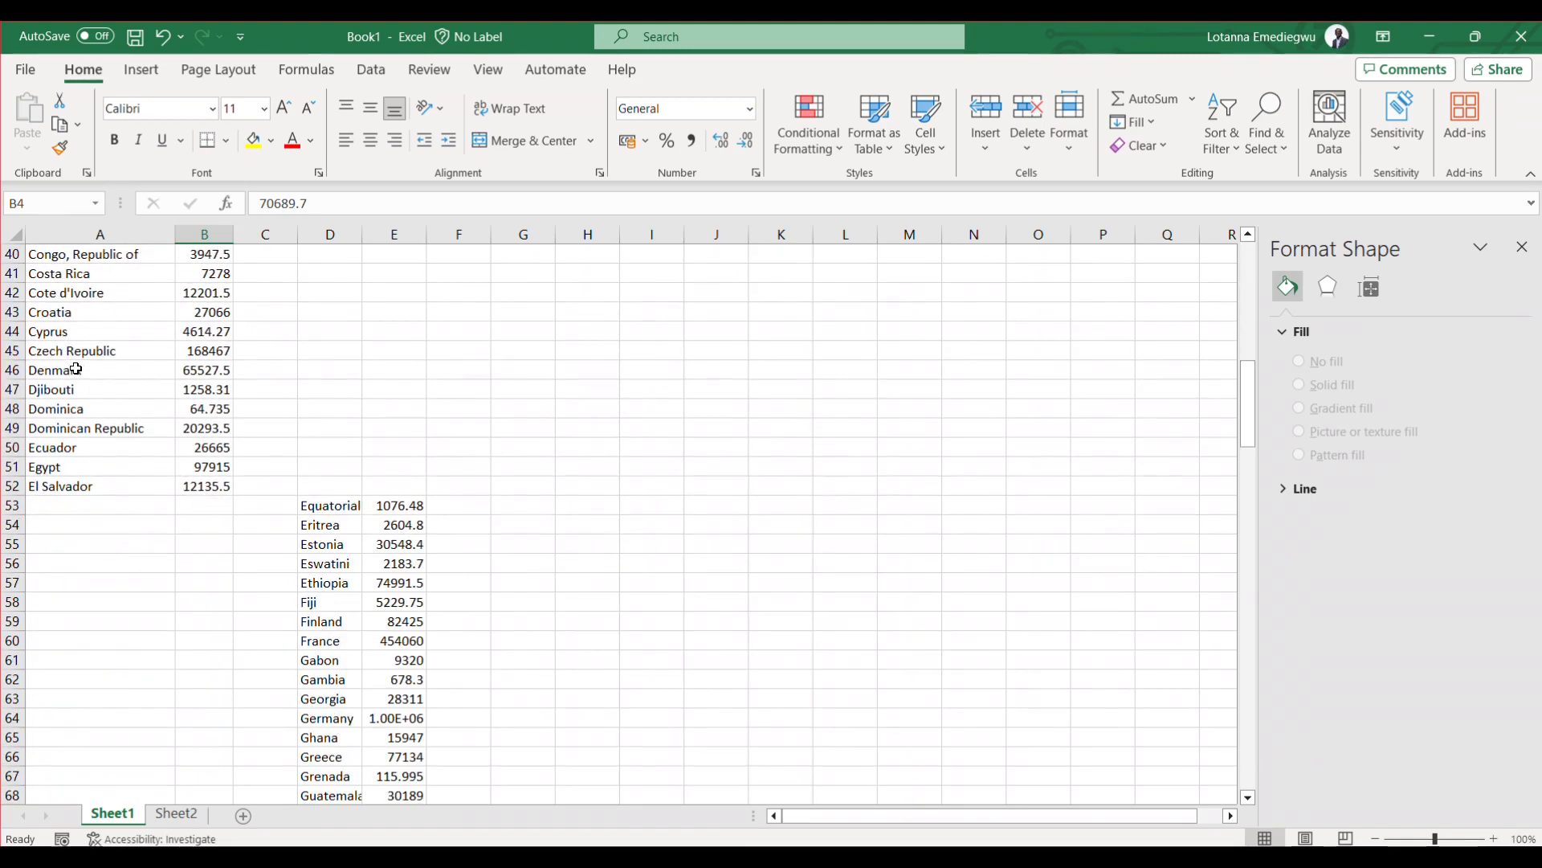
scroll(149, 431, "down", 2)
left_click(300, 388)
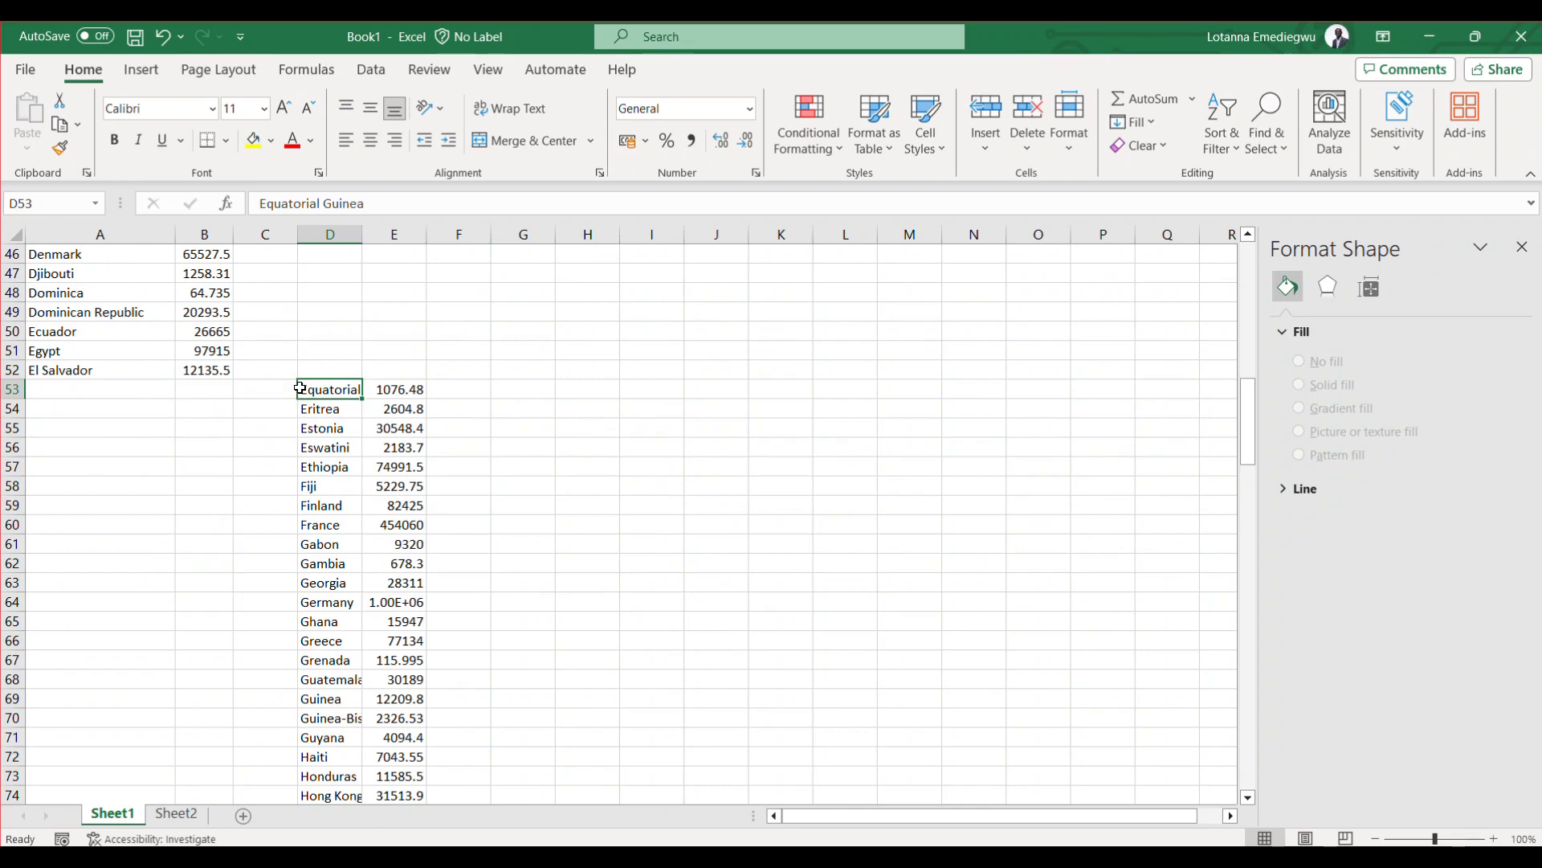
key("ctrl+shift+Down")
key("ctrl+shift+Right")
key("ctrl+x")
key("Left")
key("Left")
key("Left")
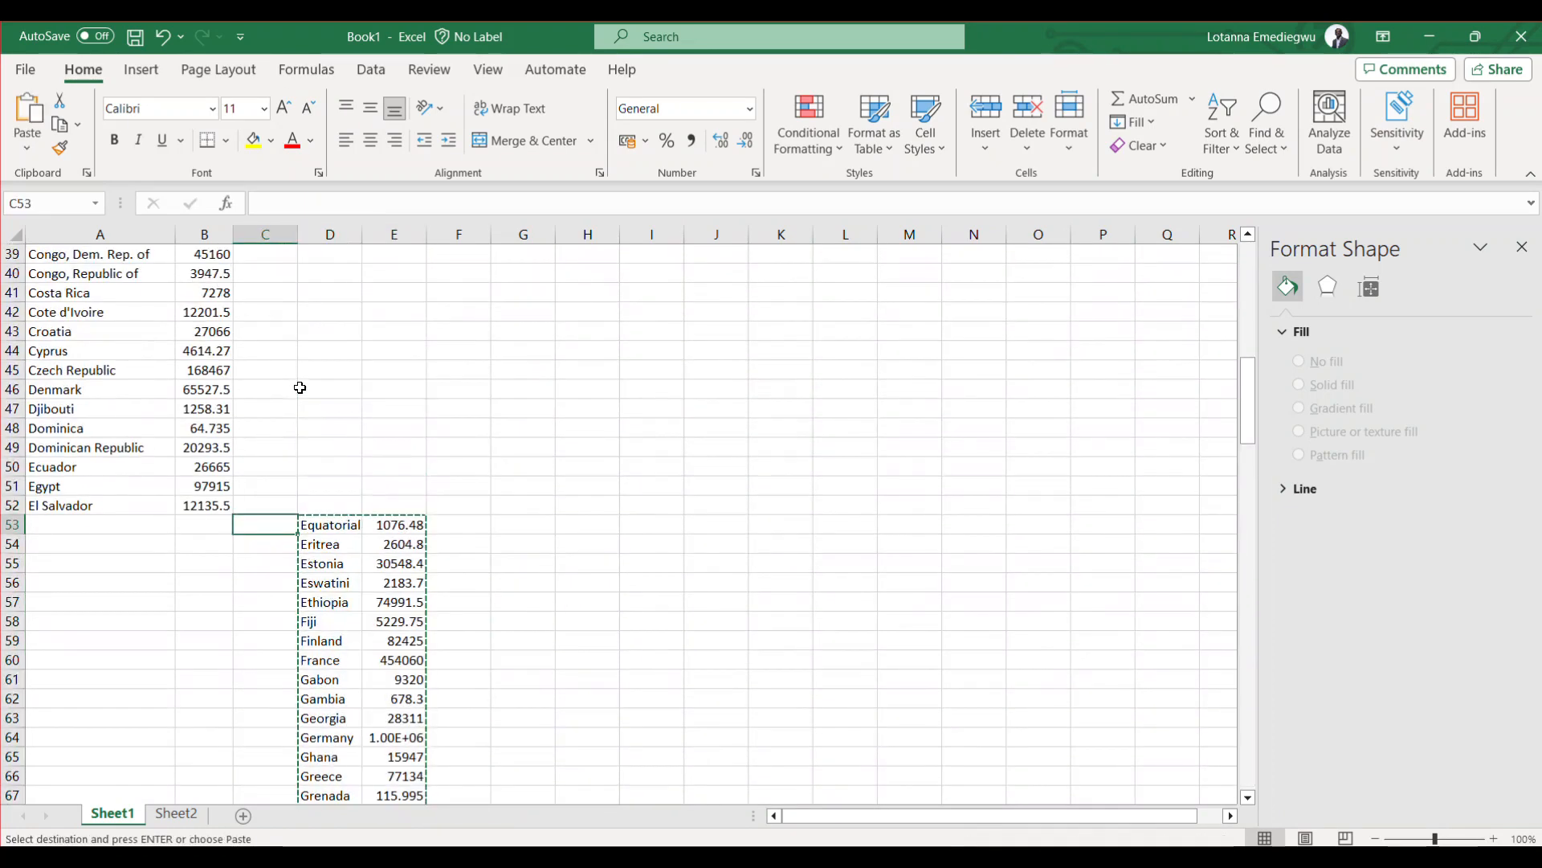
key("ctrl+v")
Step: Examine the combined country list in columns A and B around row 53 and back at its header row
scroll(214, 441, "up", 7)
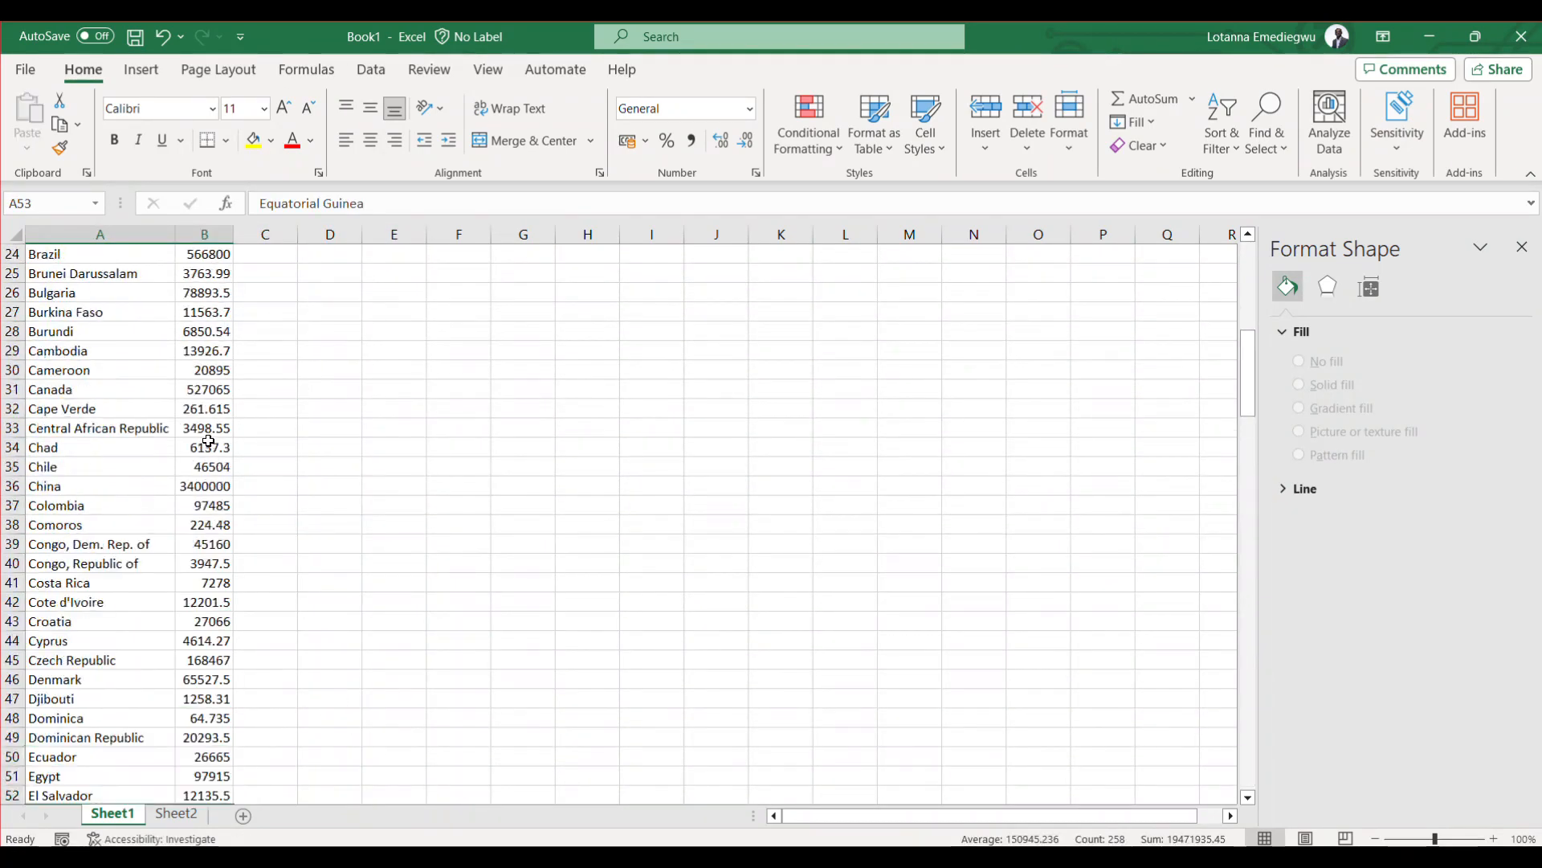
scroll(169, 518, "down", 6)
scroll(168, 514, "up", 6)
scroll(167, 518, "down", 13)
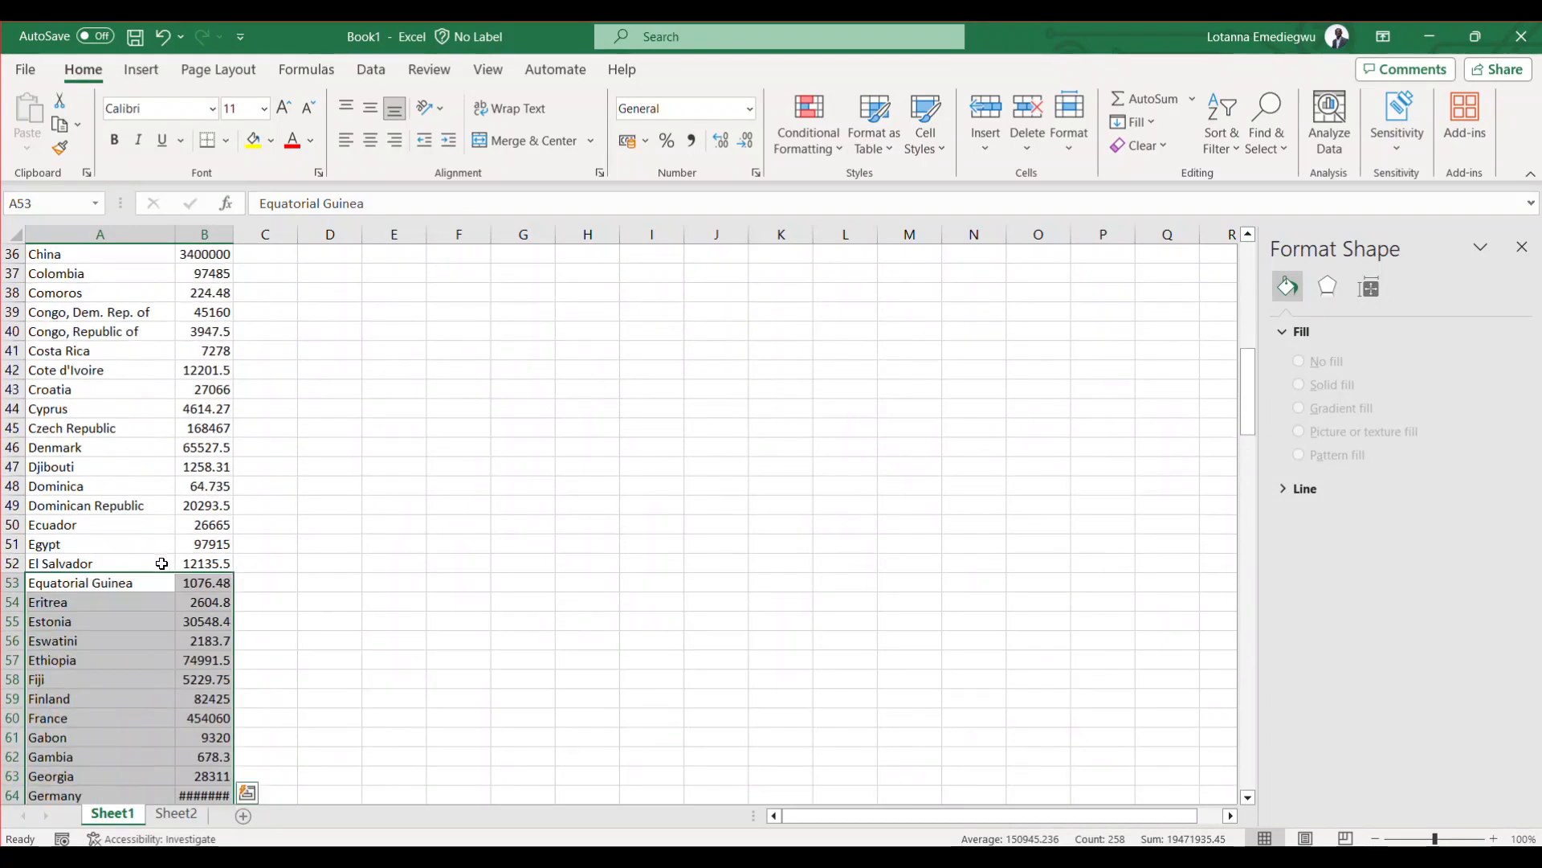
scroll(156, 609, "up", 8)
scroll(156, 609, "up", 11)
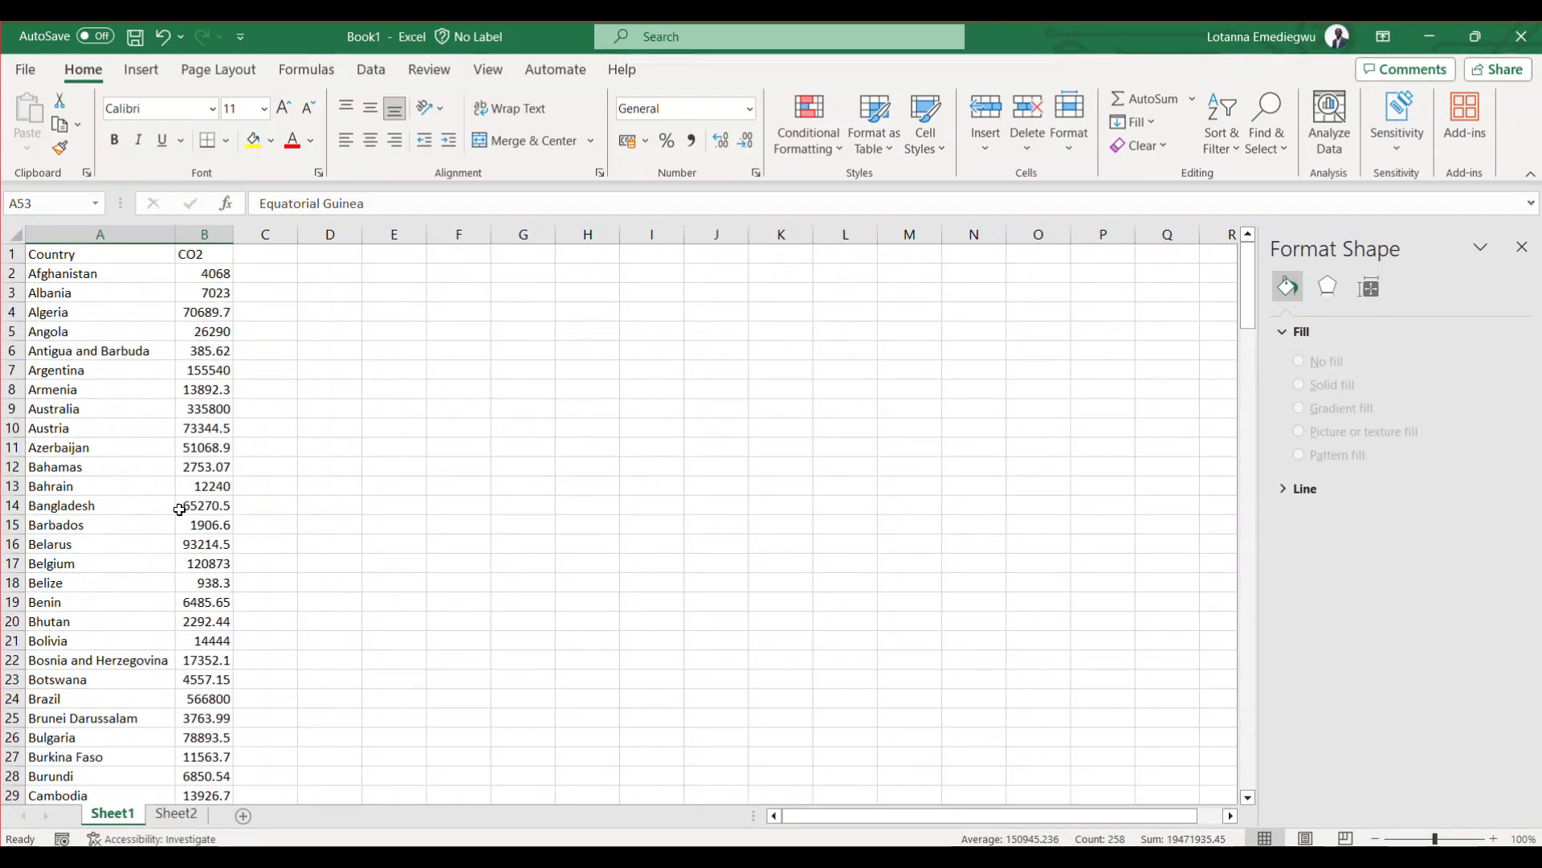
Step: Insert a Filled Map chart from the Country and CO2 data in A1:B181
left_click(200, 256)
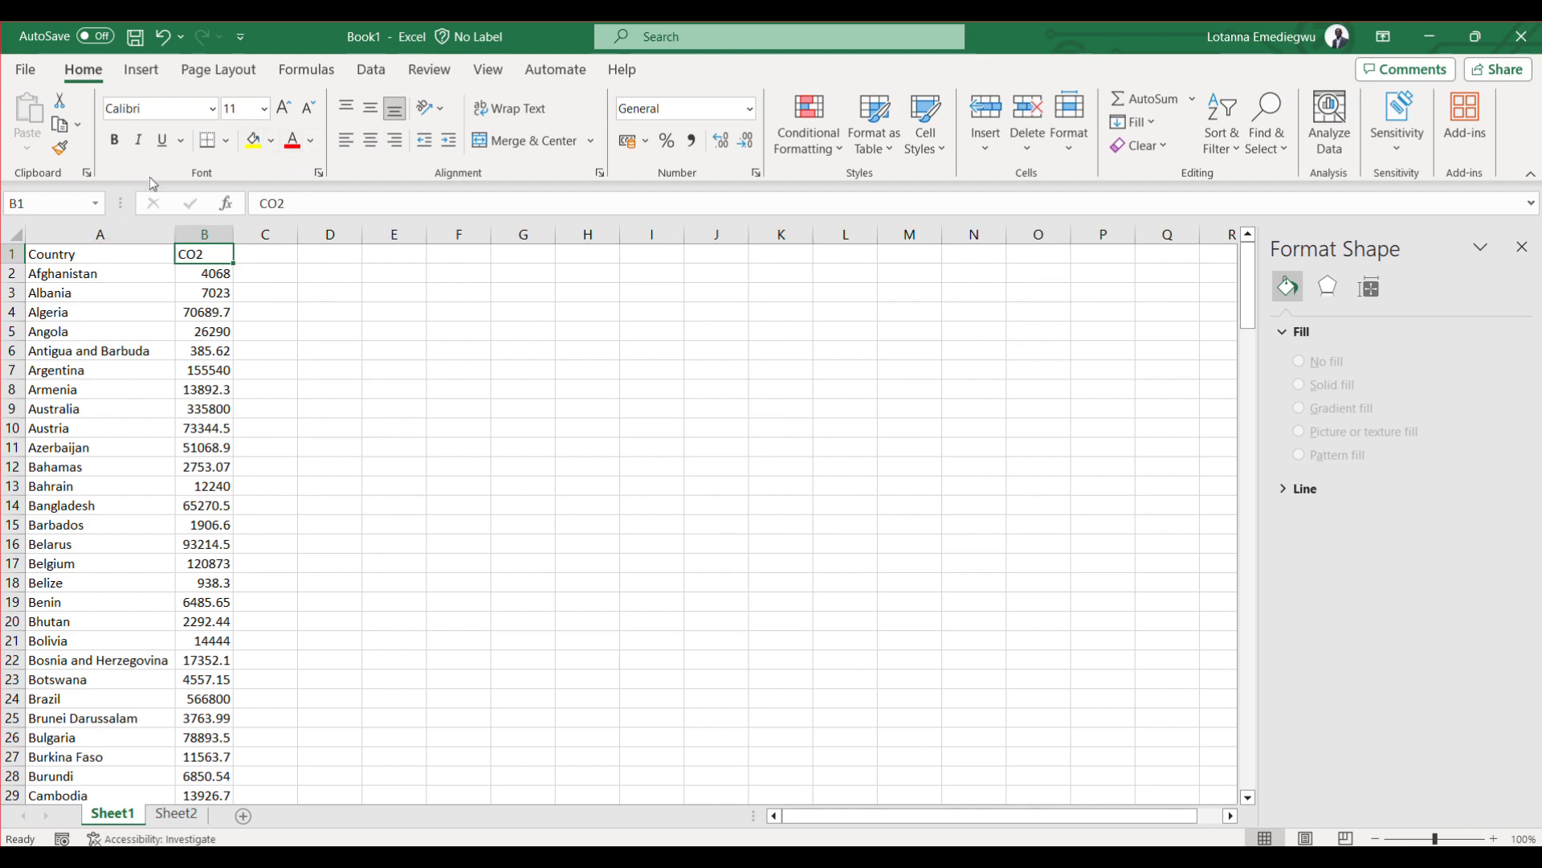
left_click(141, 70)
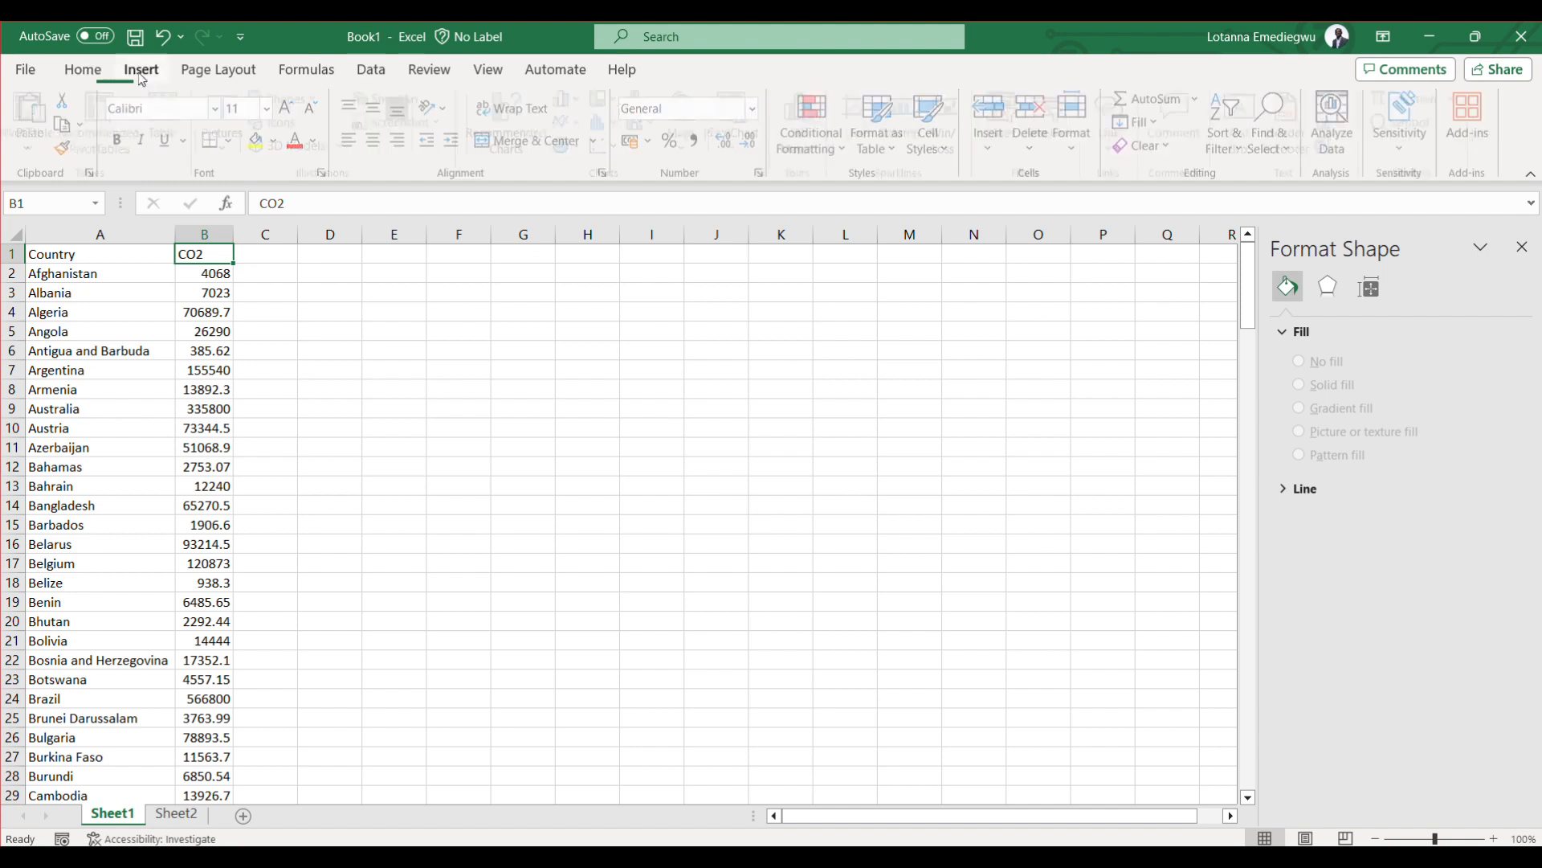
left_click(64, 253)
key("ctrl+shift+Right")
key("ctrl+shift+Down")
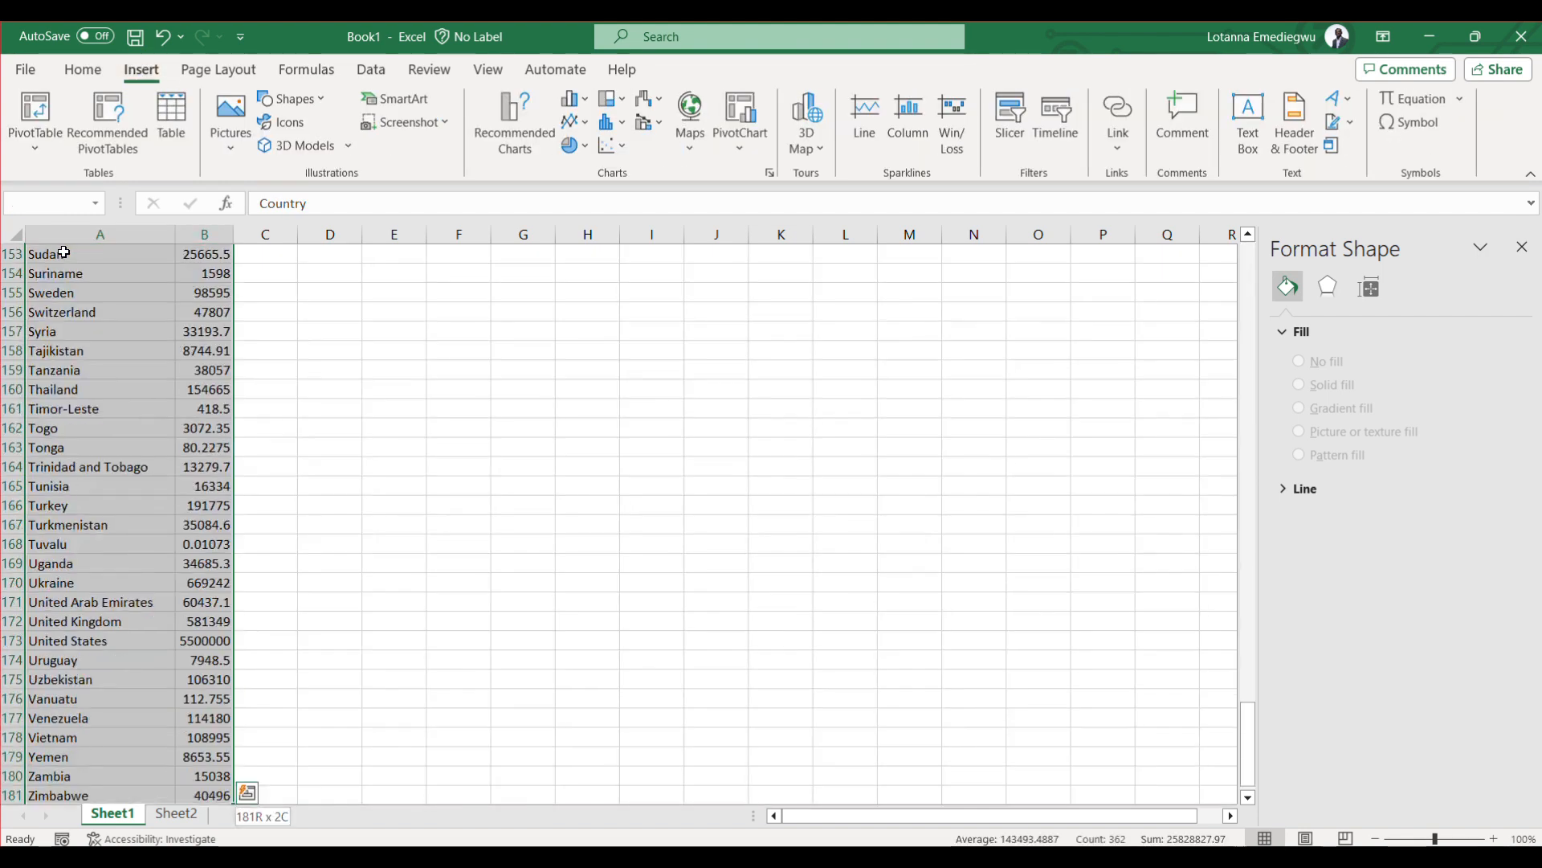
scroll(403, 413, "up", 20)
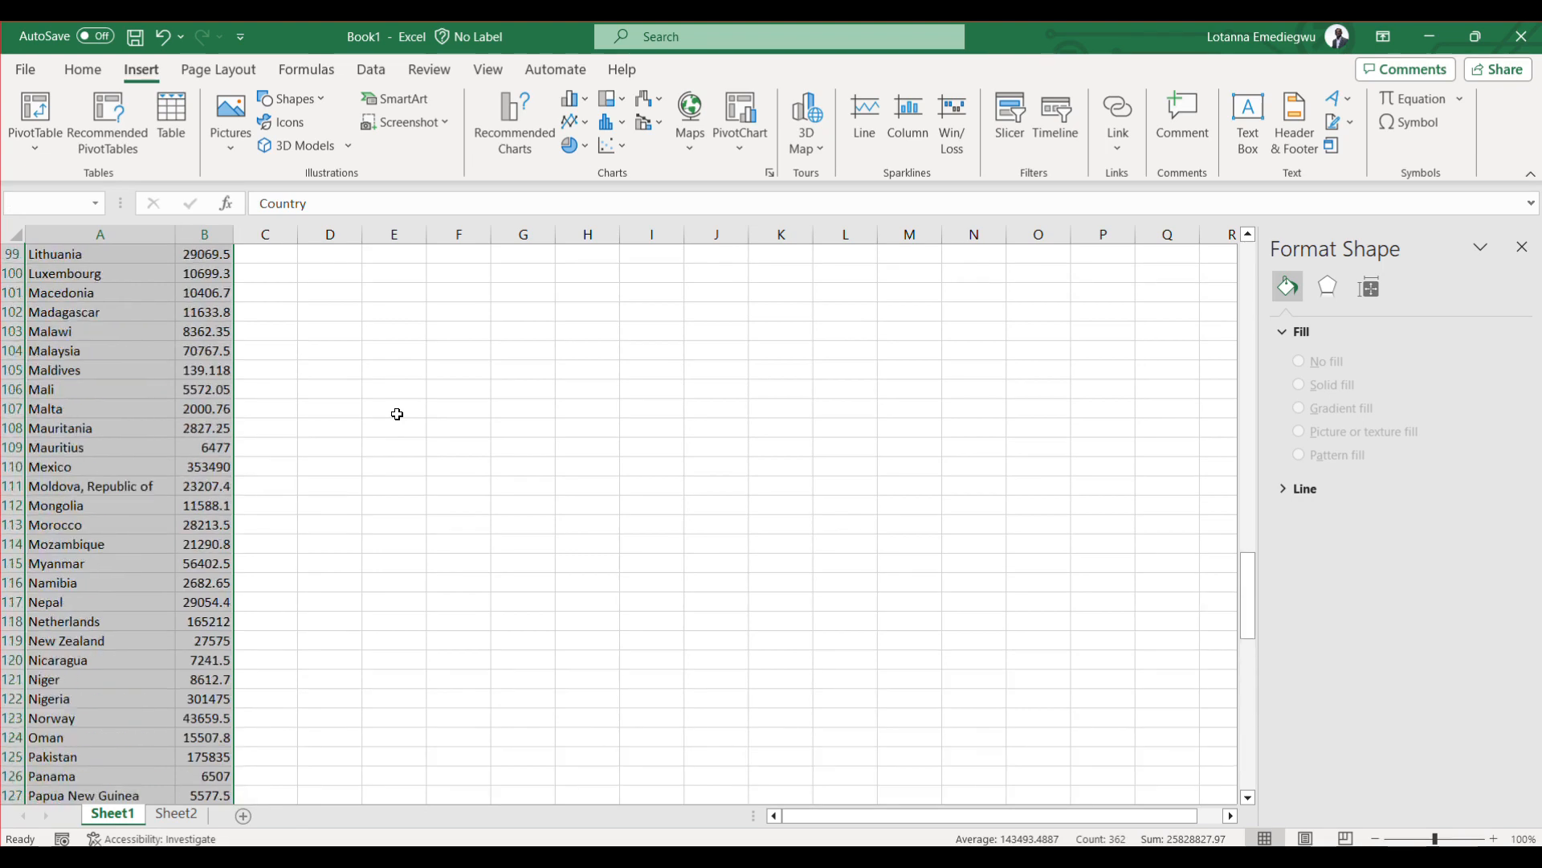
scroll(395, 413, "up", 17)
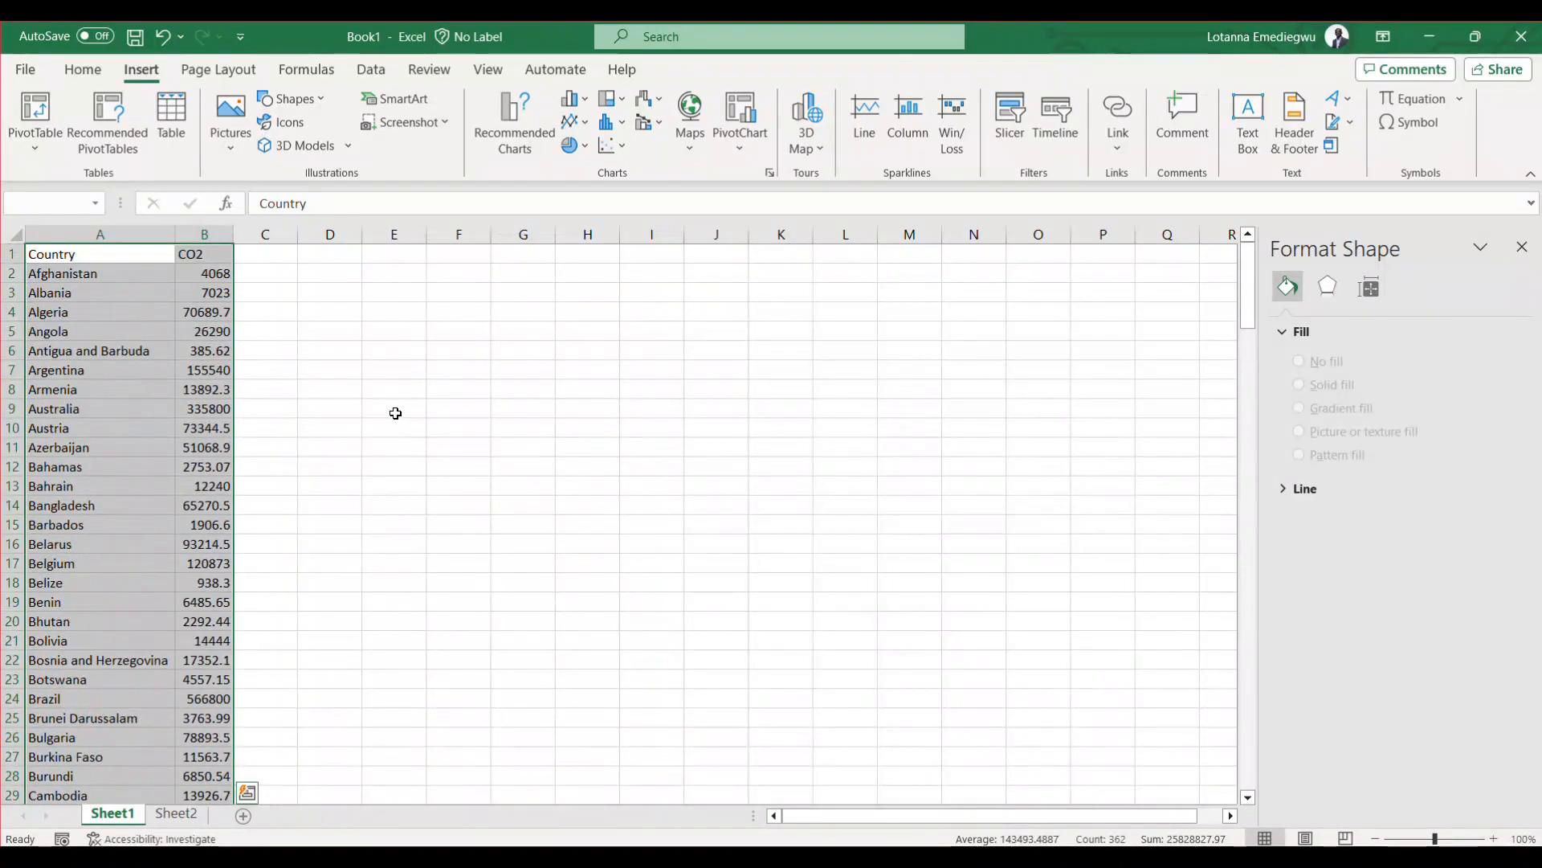
left_click(518, 123)
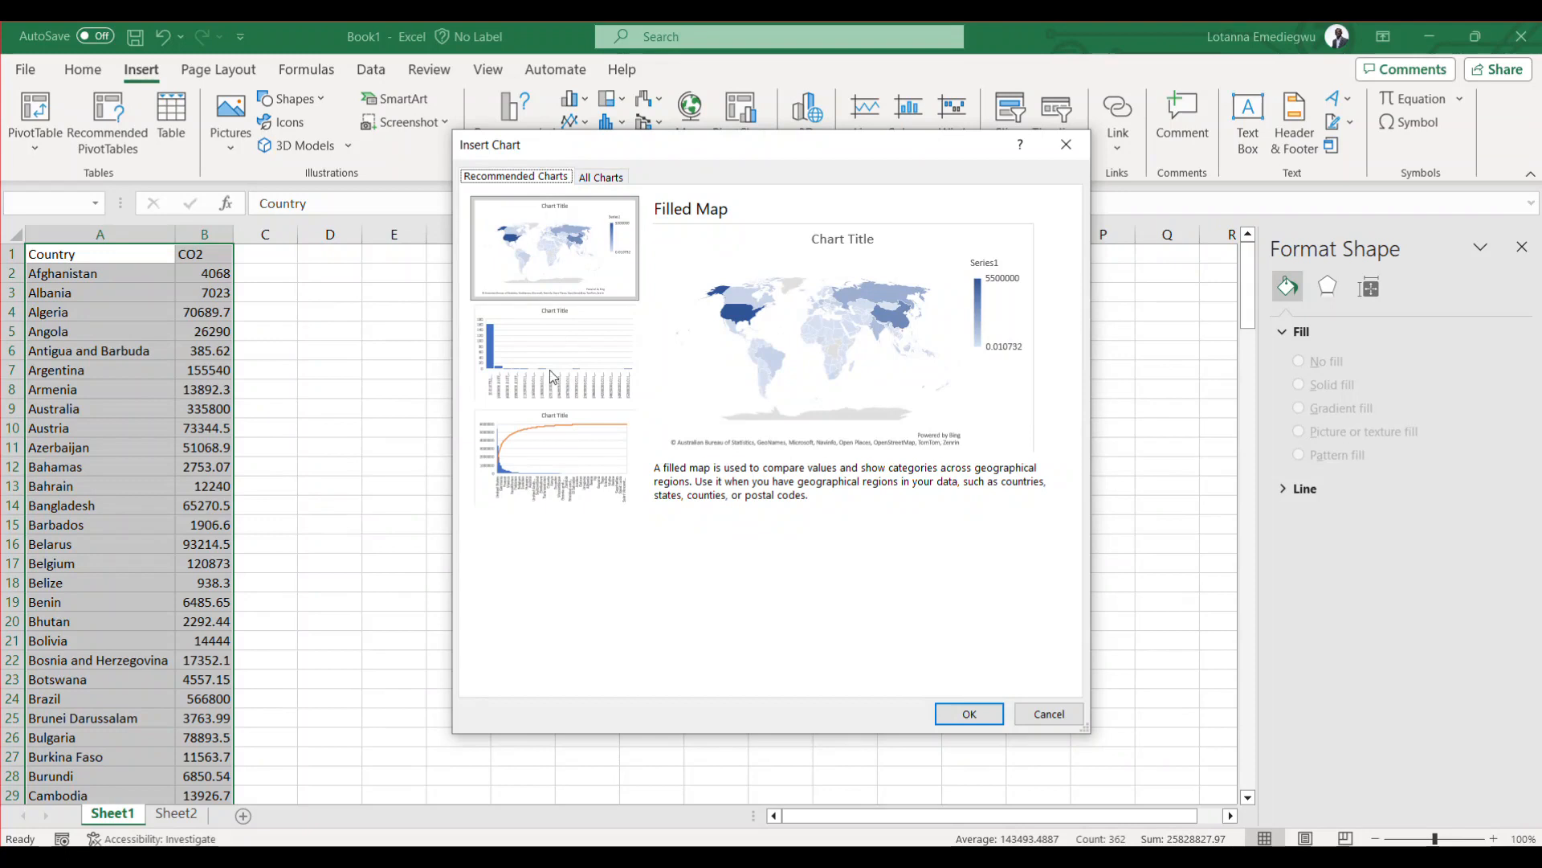
left_click(598, 177)
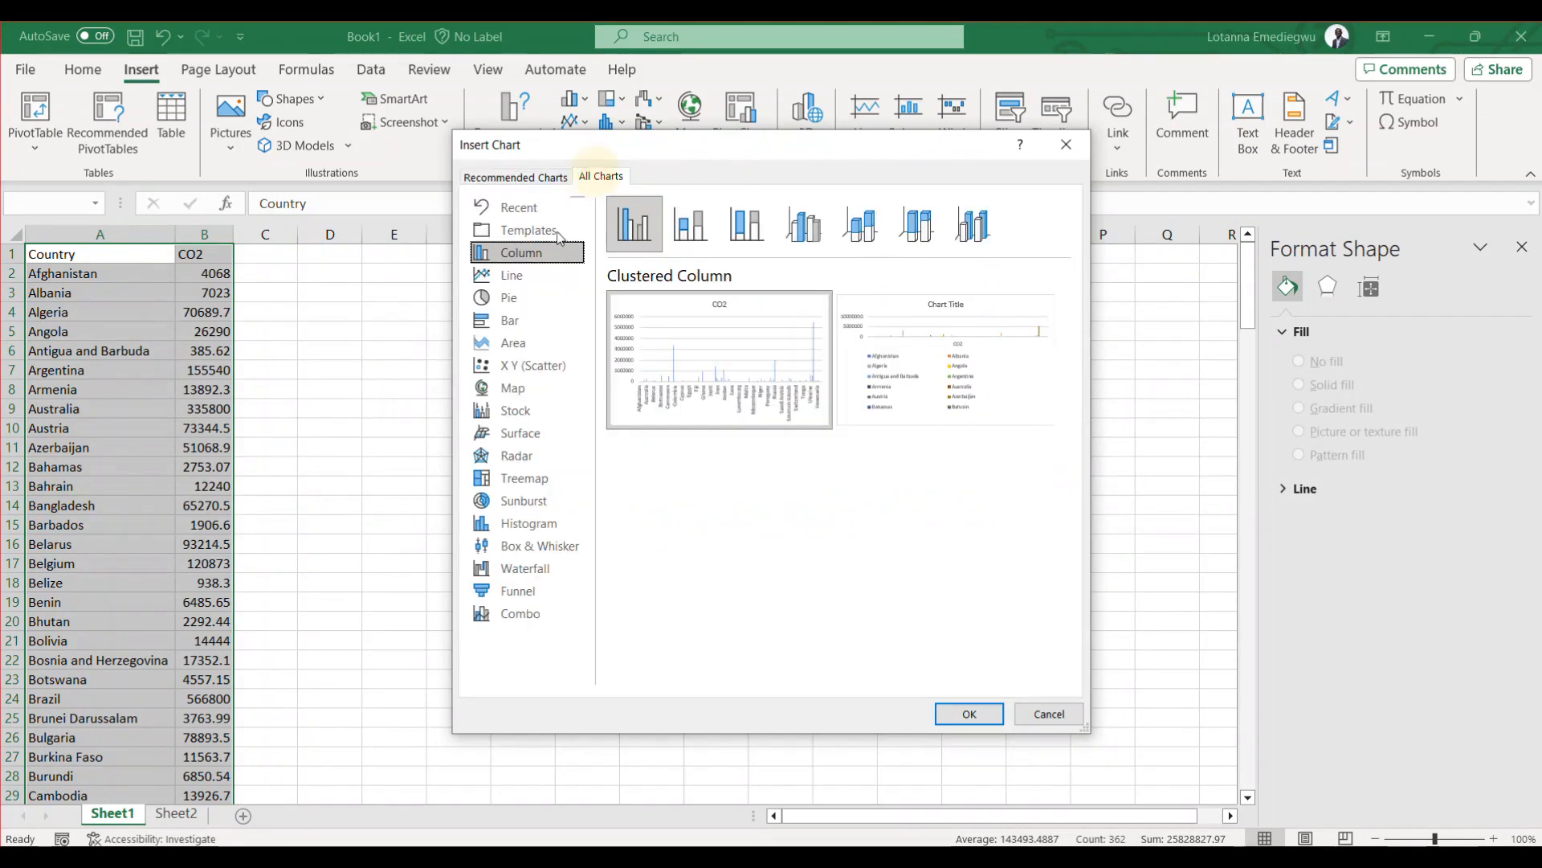
left_click(512, 388)
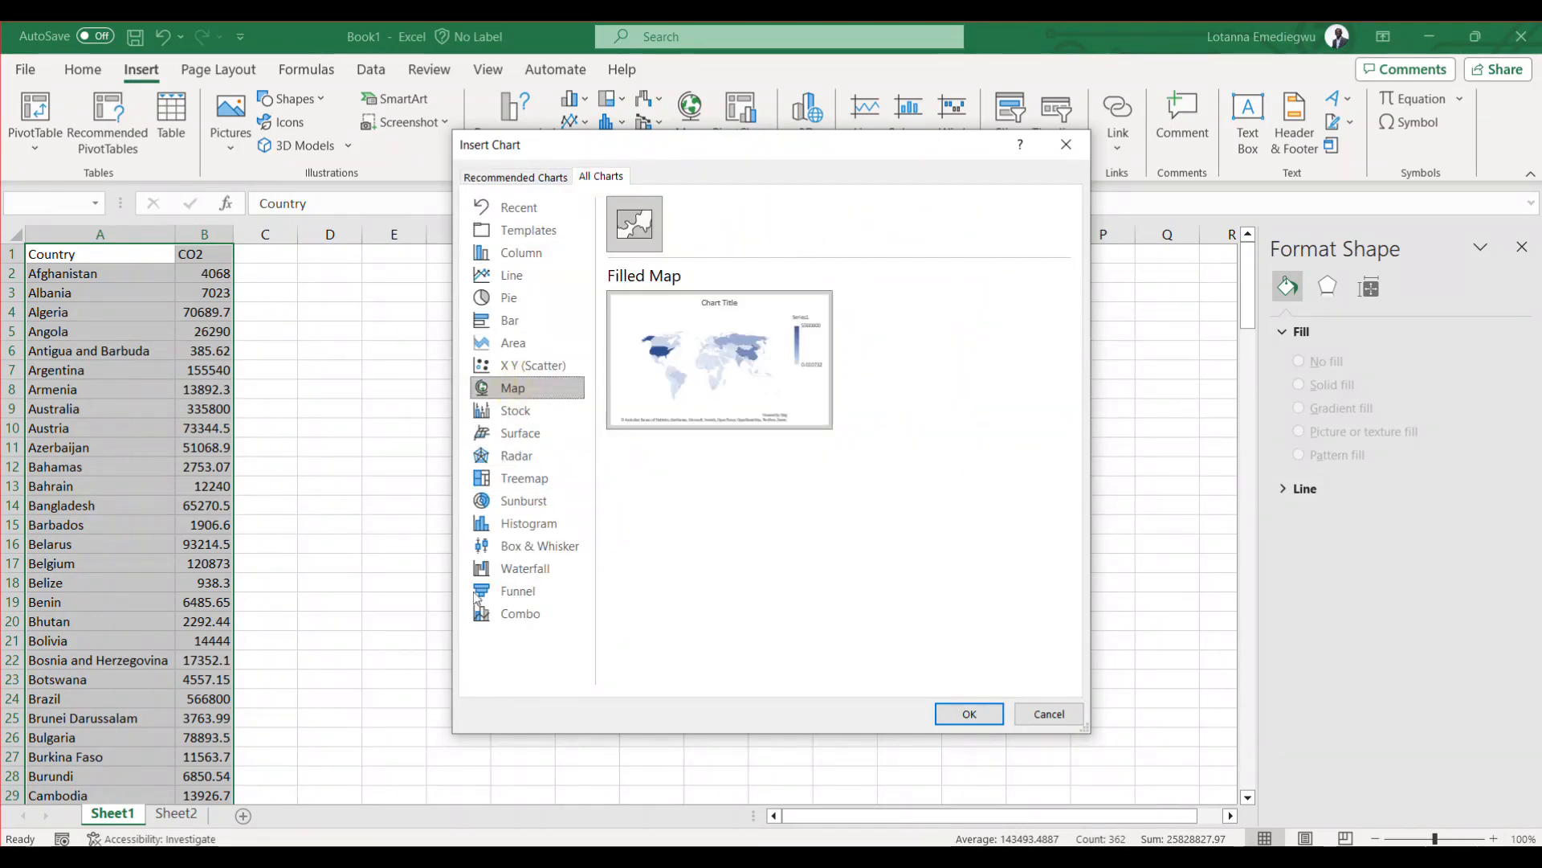
mouse_move(638, 341)
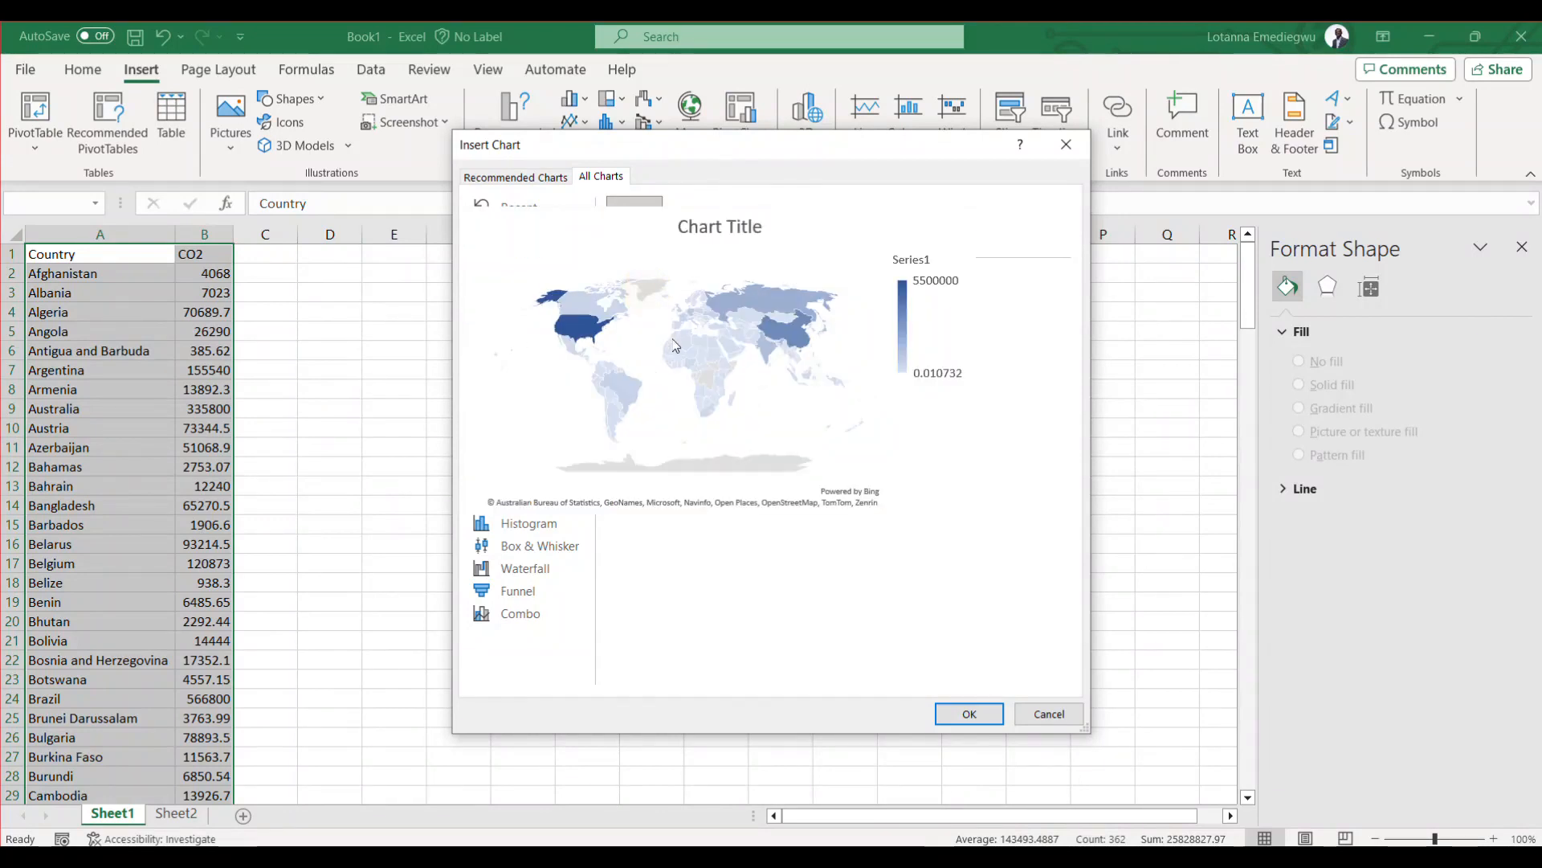
left_click(976, 714)
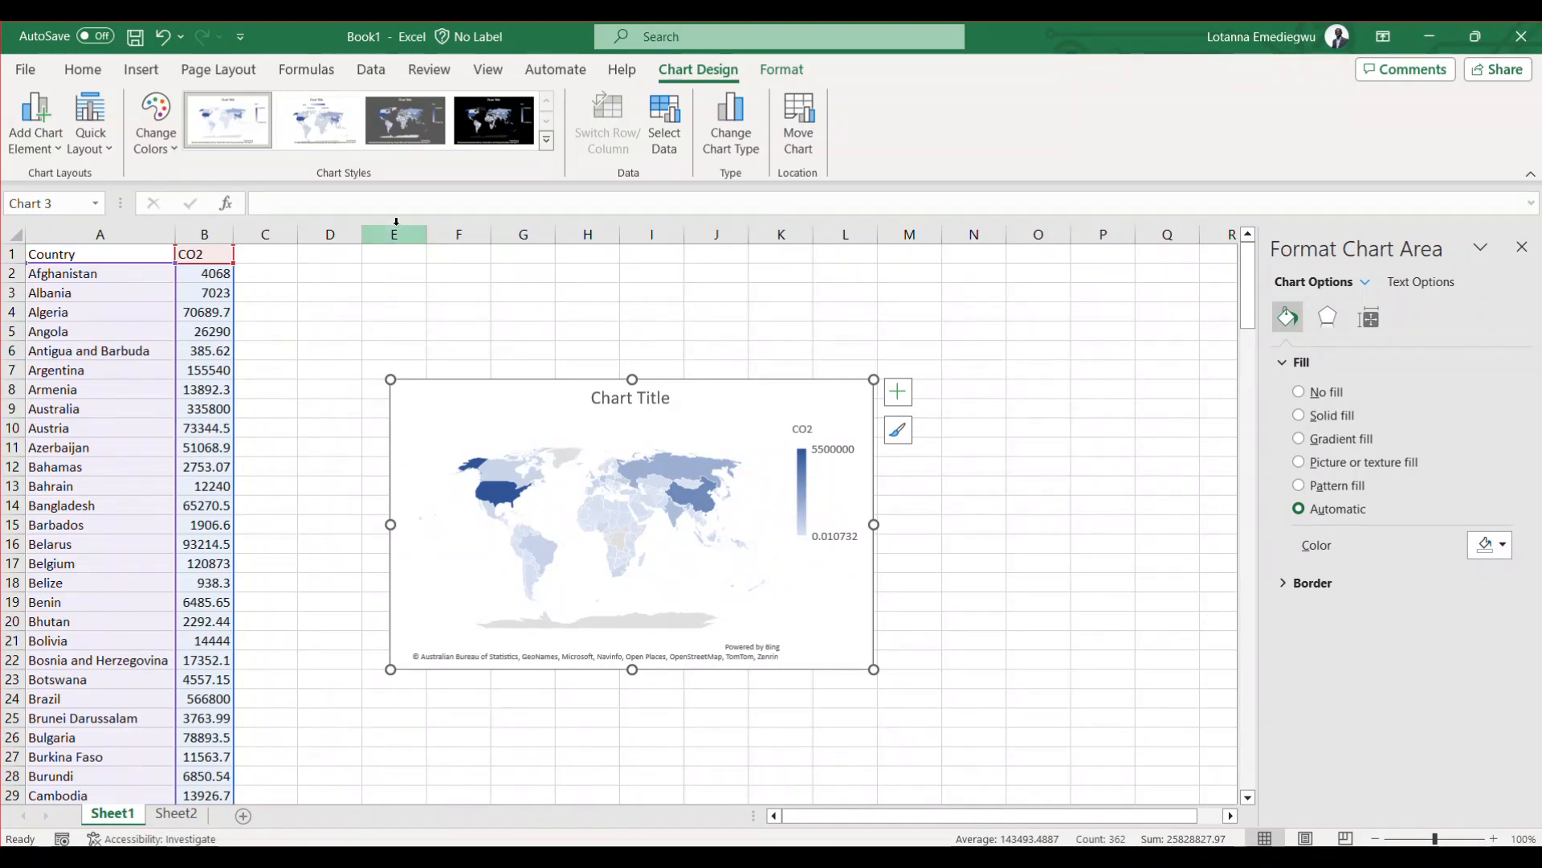
Step: Apply the black-background chart style to the CO2 map and show its color palette choices
left_click(489, 129)
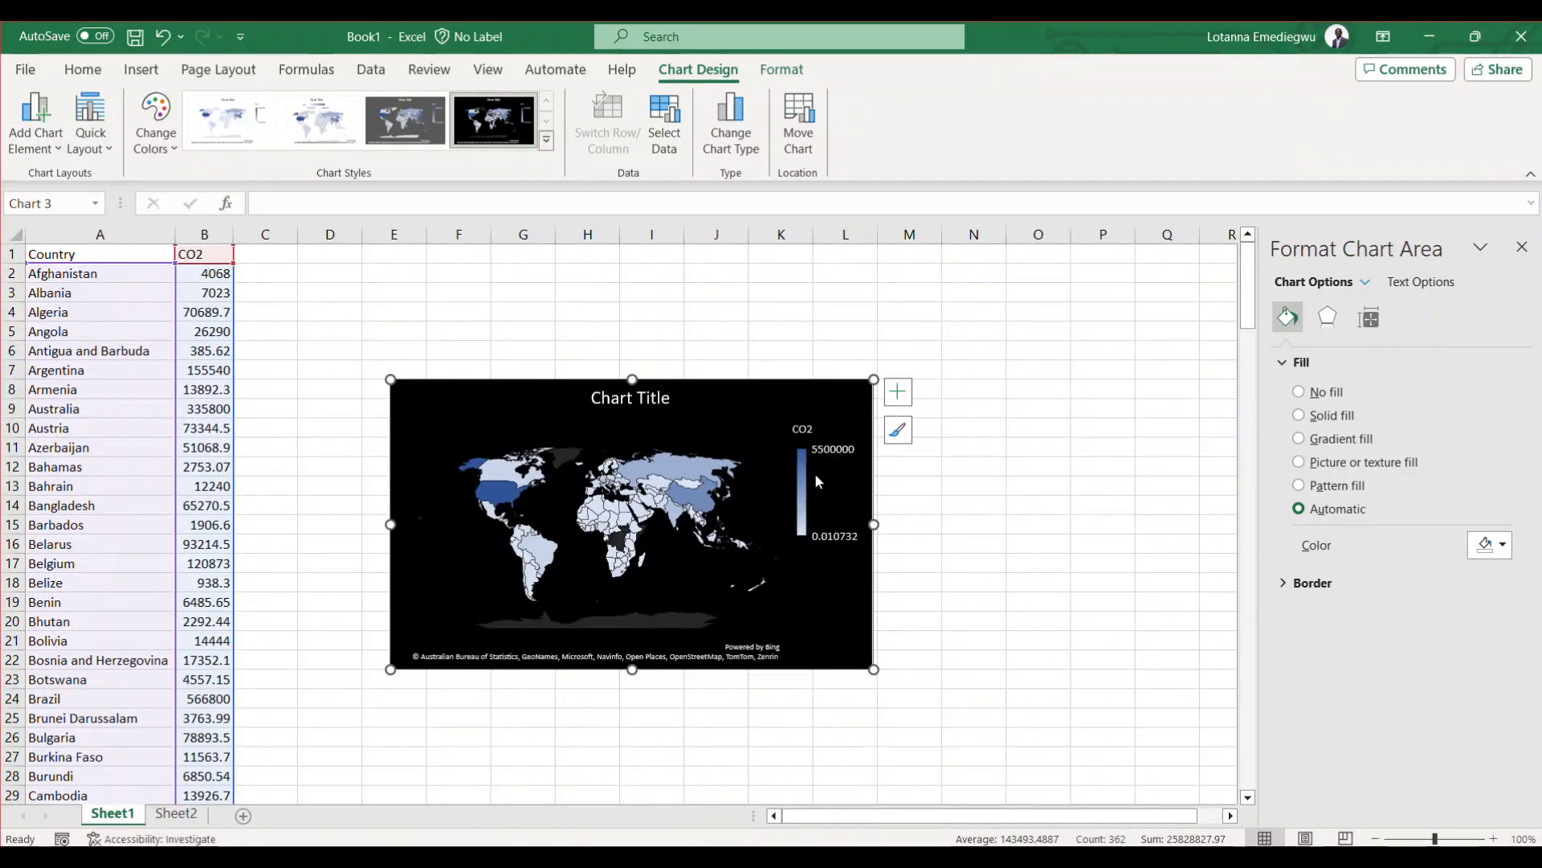
left_click(643, 404)
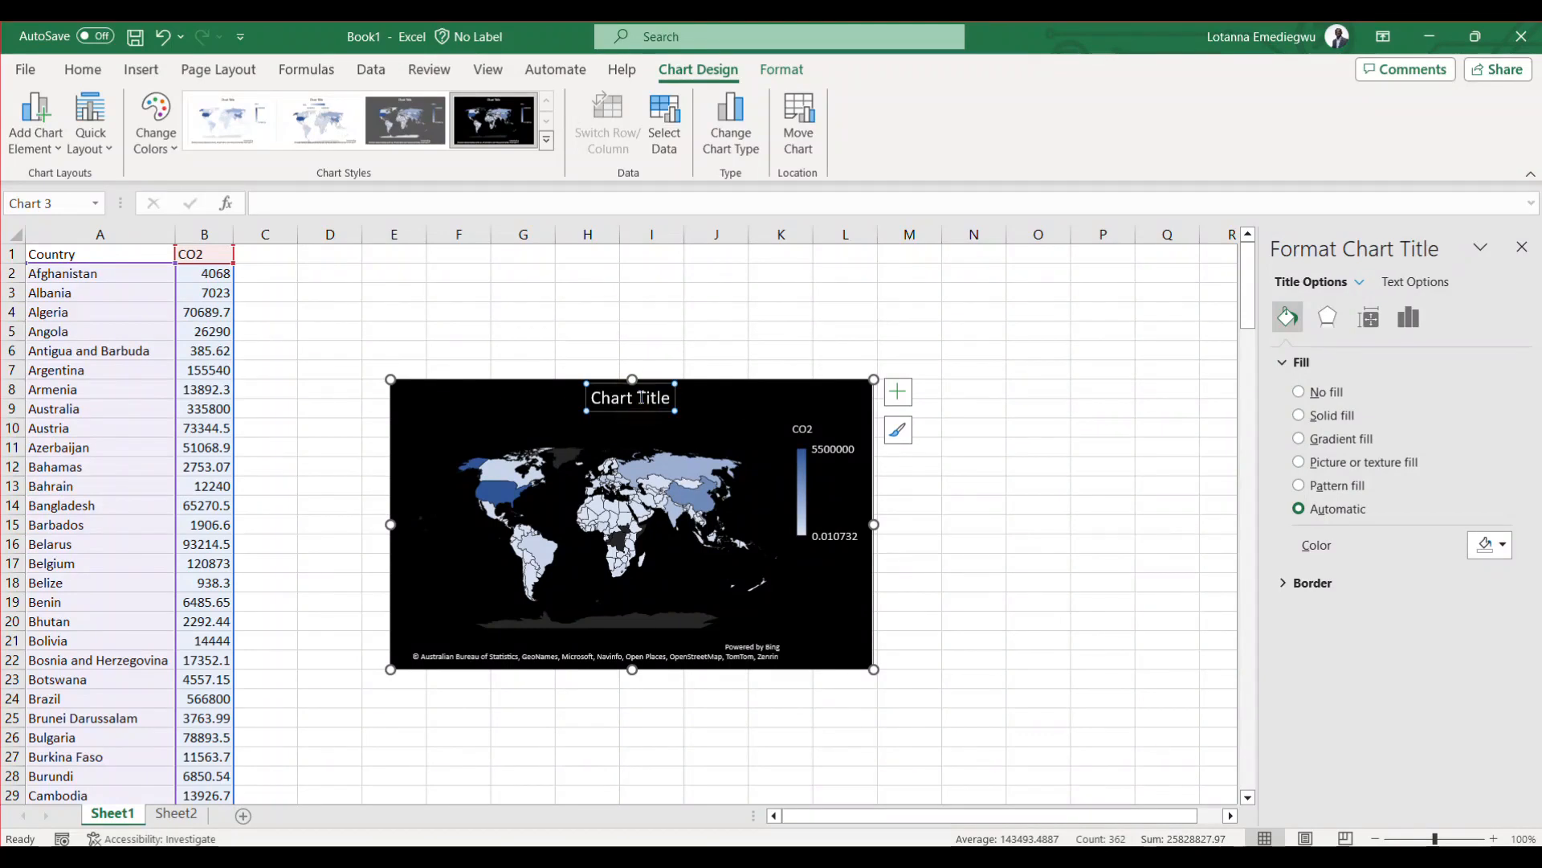
left_click(897, 429)
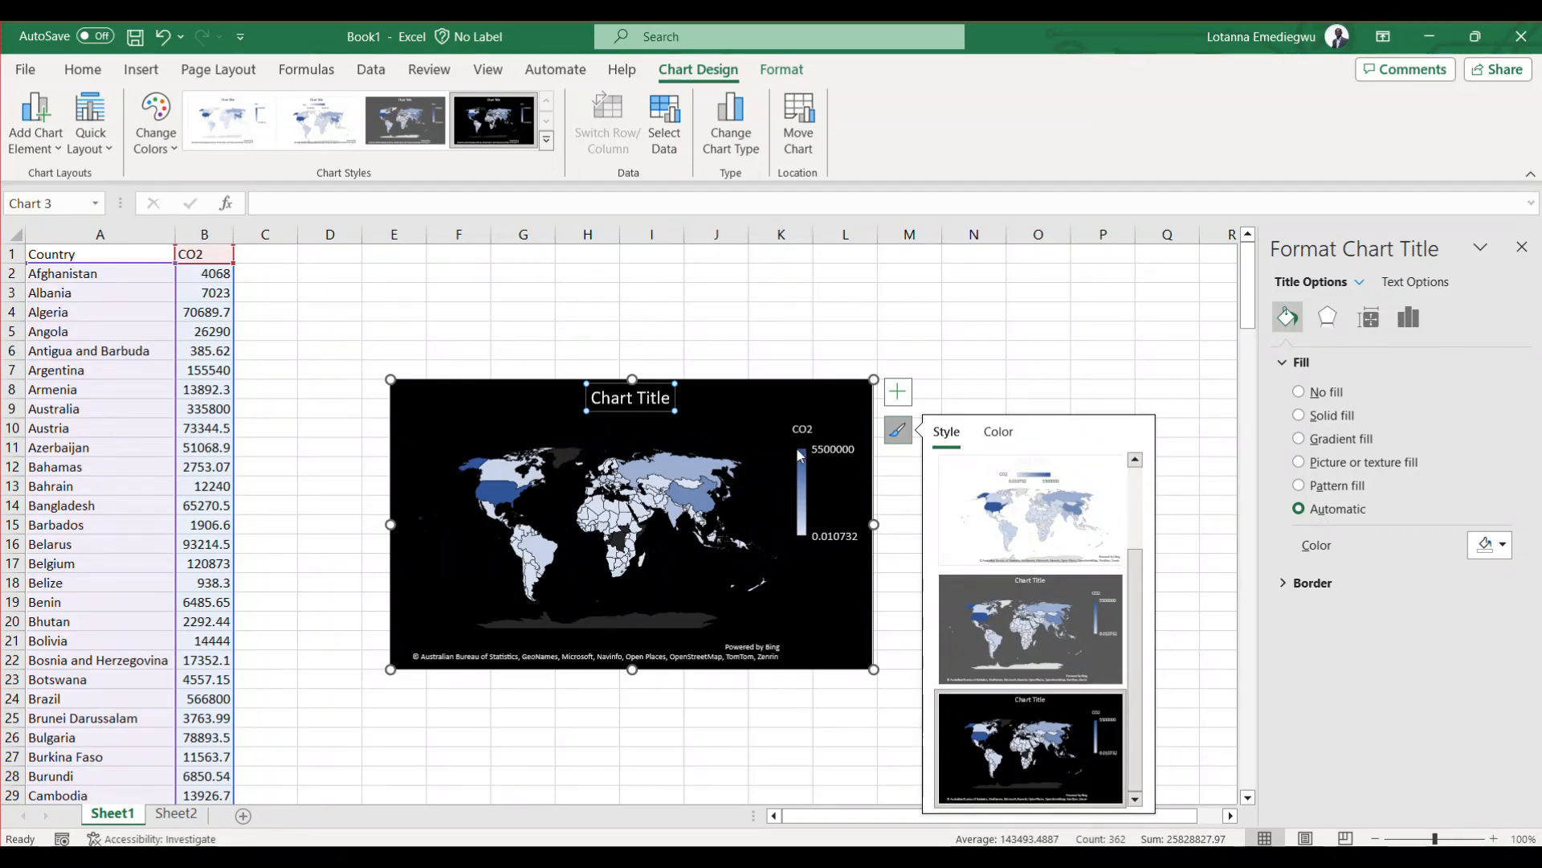
left_click(999, 433)
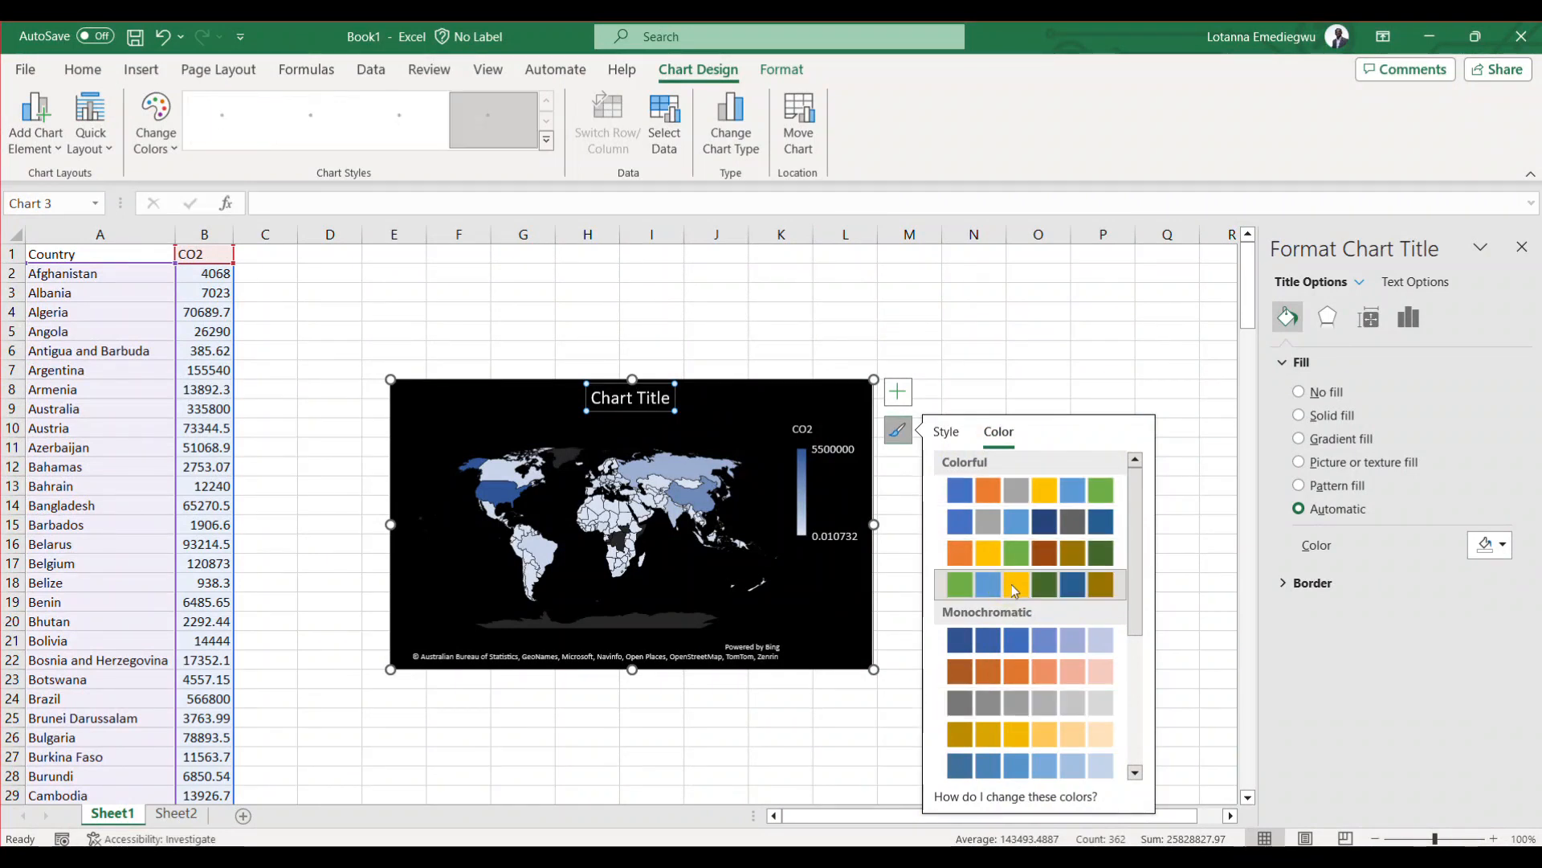
Step: Try the green-led colorful palette and the dark-to-light gold monochromatic palette on the CO2 map
left_click(1014, 591)
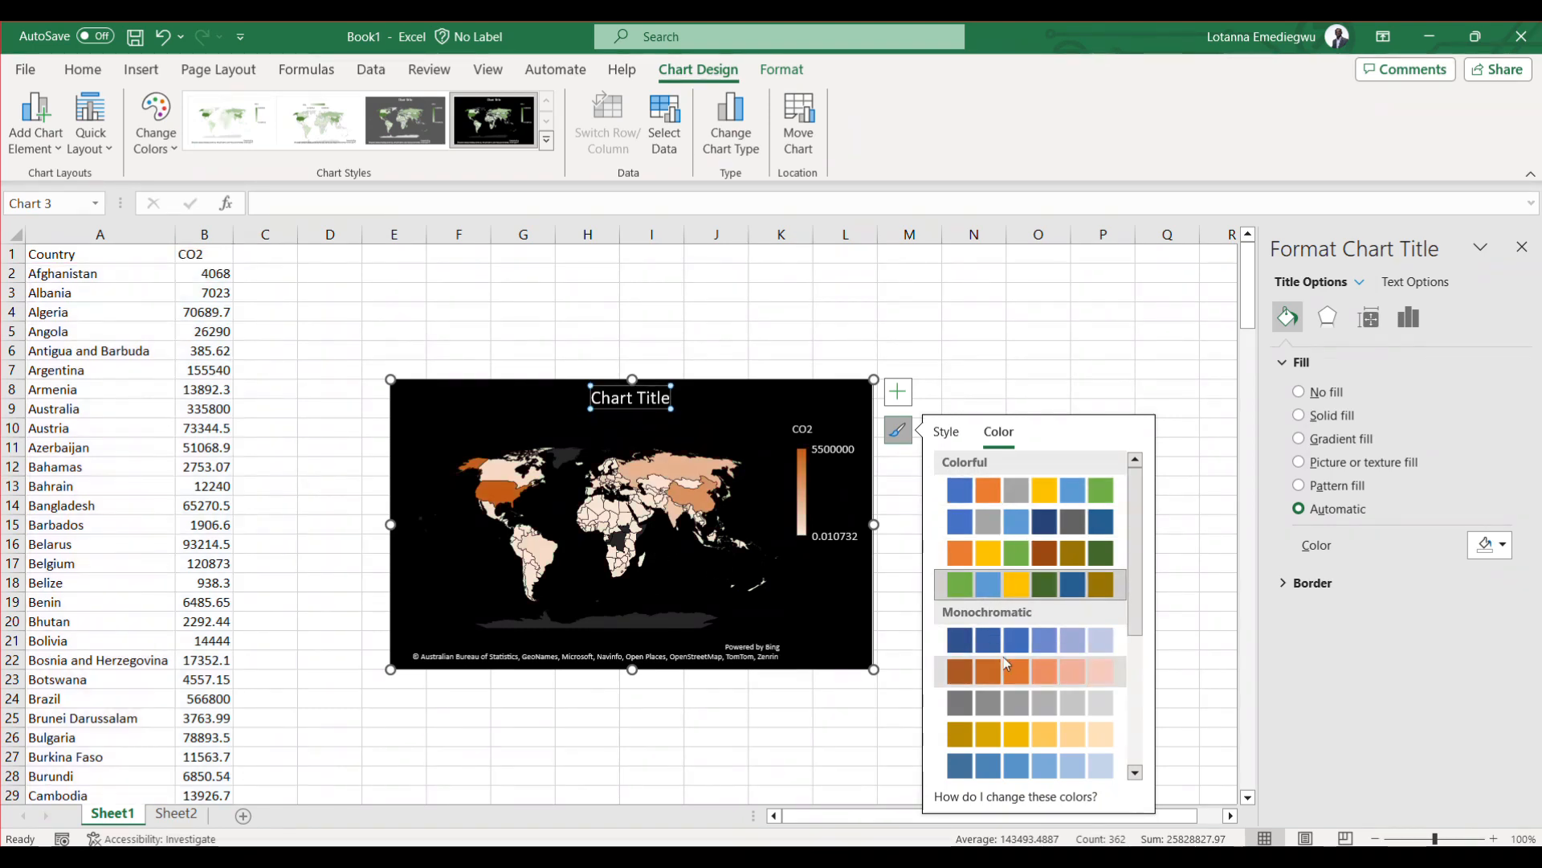
scroll(979, 752, "down", 1)
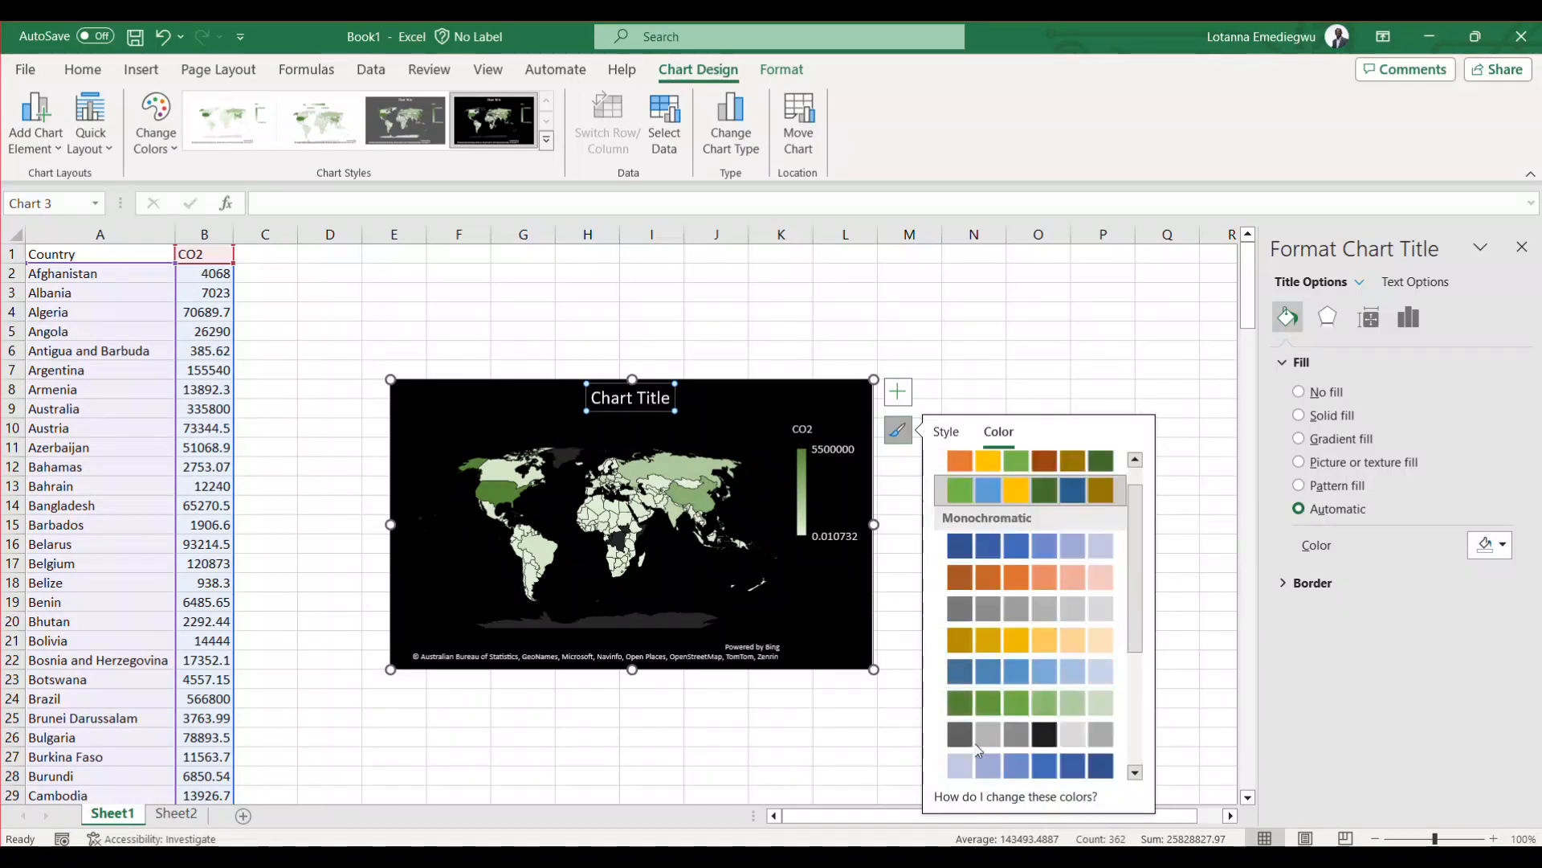
scroll(979, 749, "down", 2)
scroll(978, 732, "up", 2)
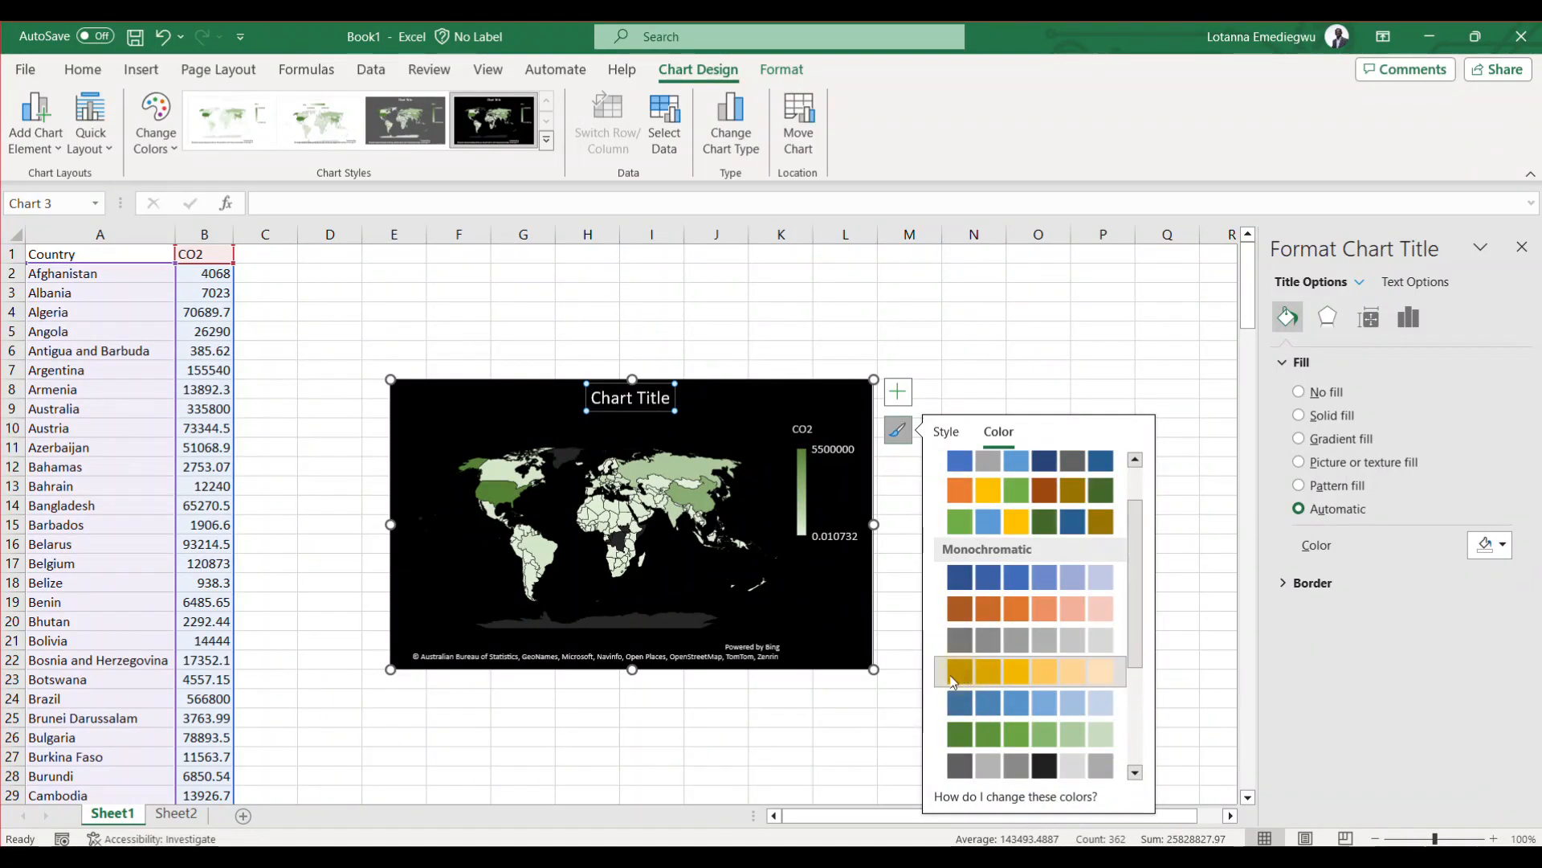
left_click(960, 678)
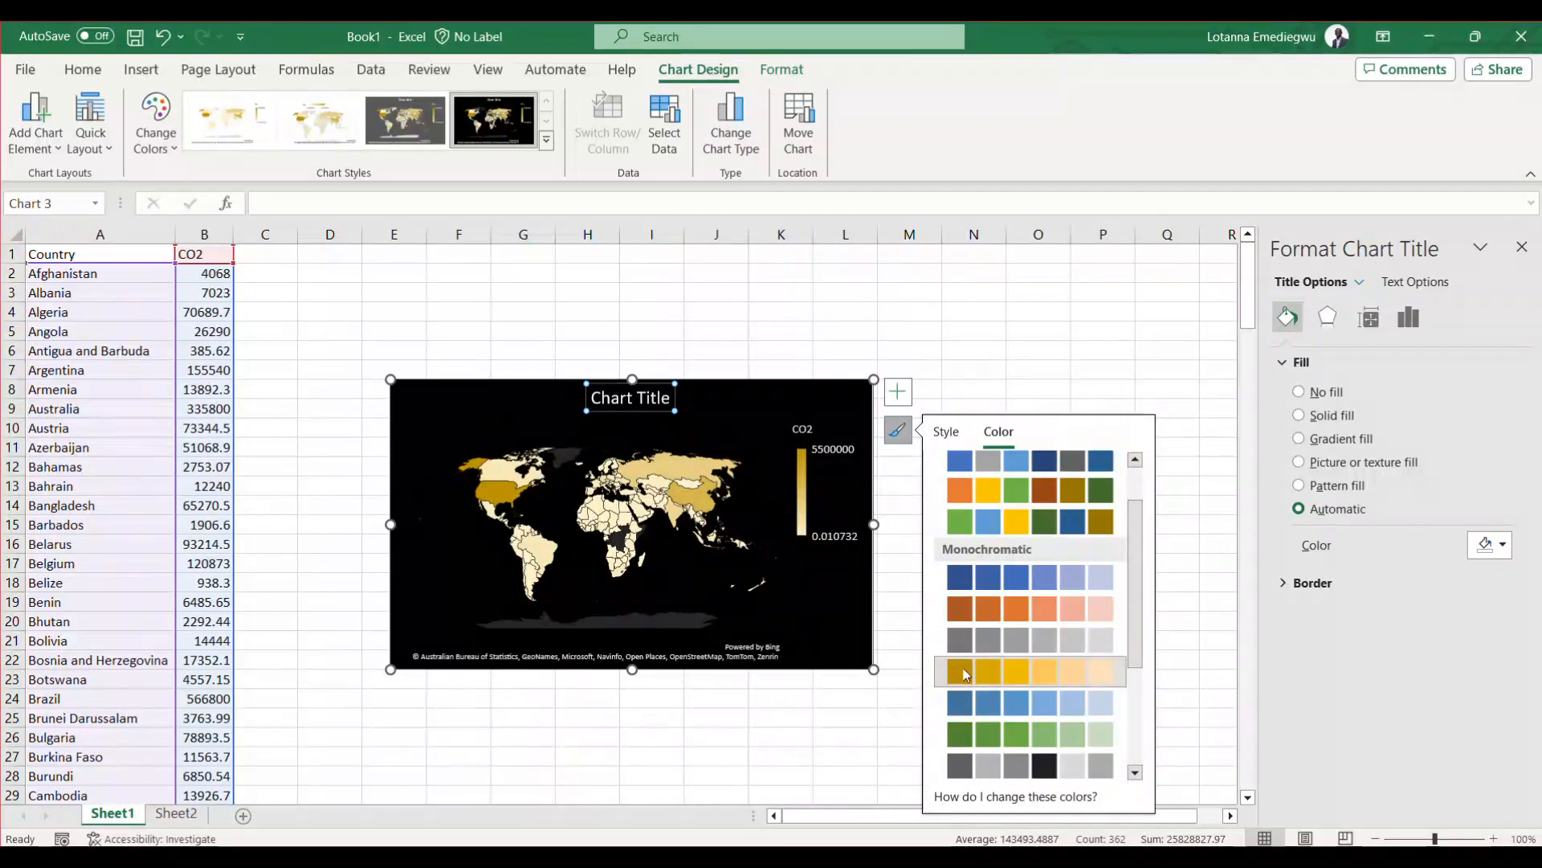
Step: Apply the light-to-dark orange monochromatic palette to the CO2 map
scroll(964, 675, "down", 1)
left_click(976, 640)
scroll(976, 638, "down", 1)
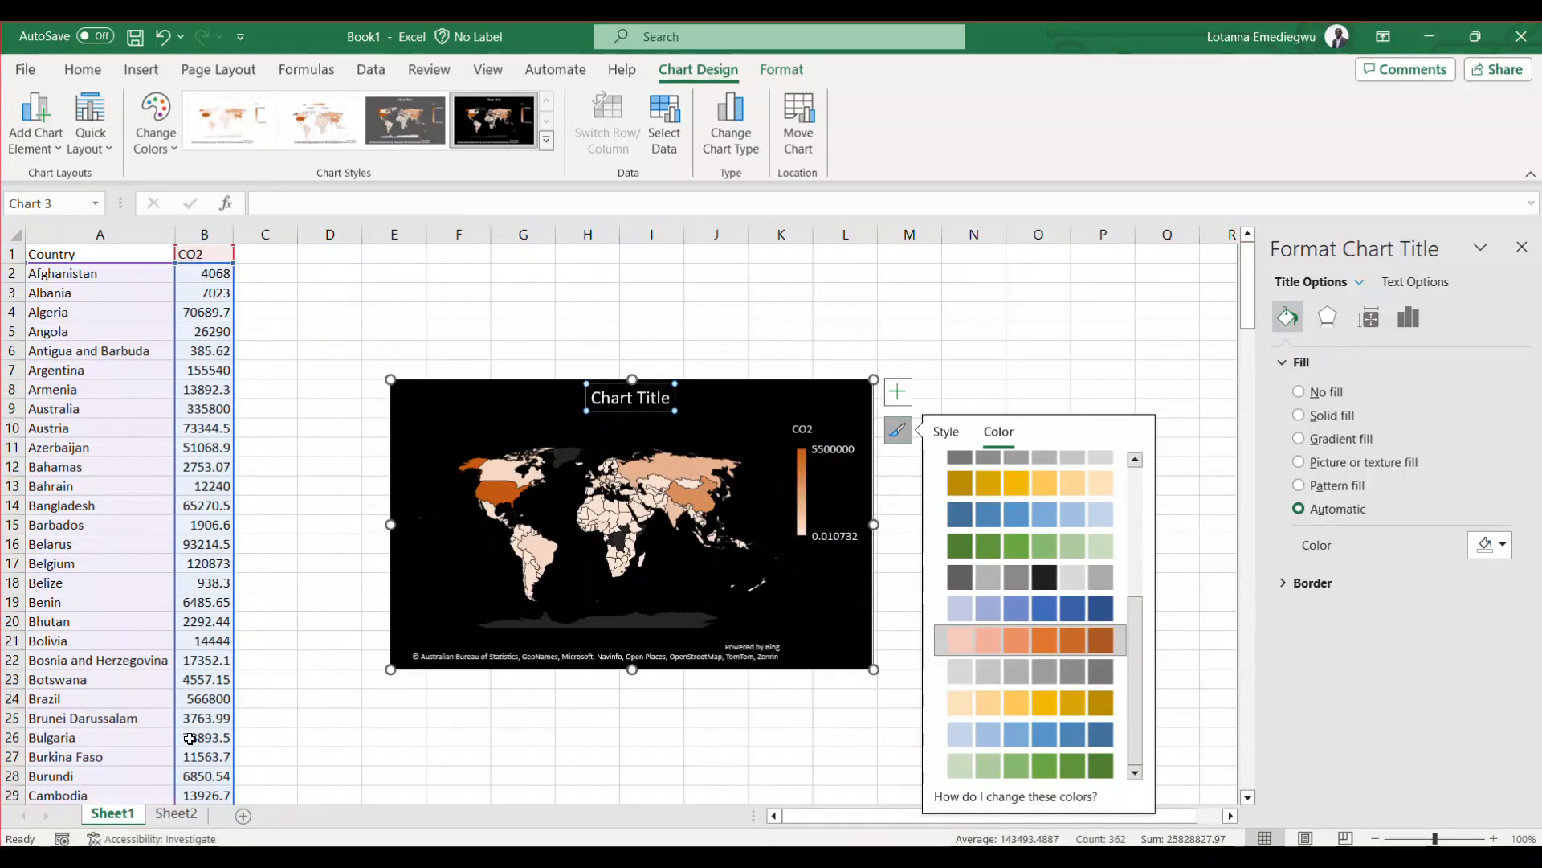
Step: Switch to Sheet2 and examine the extent of its State and HDI columns
left_click(175, 813)
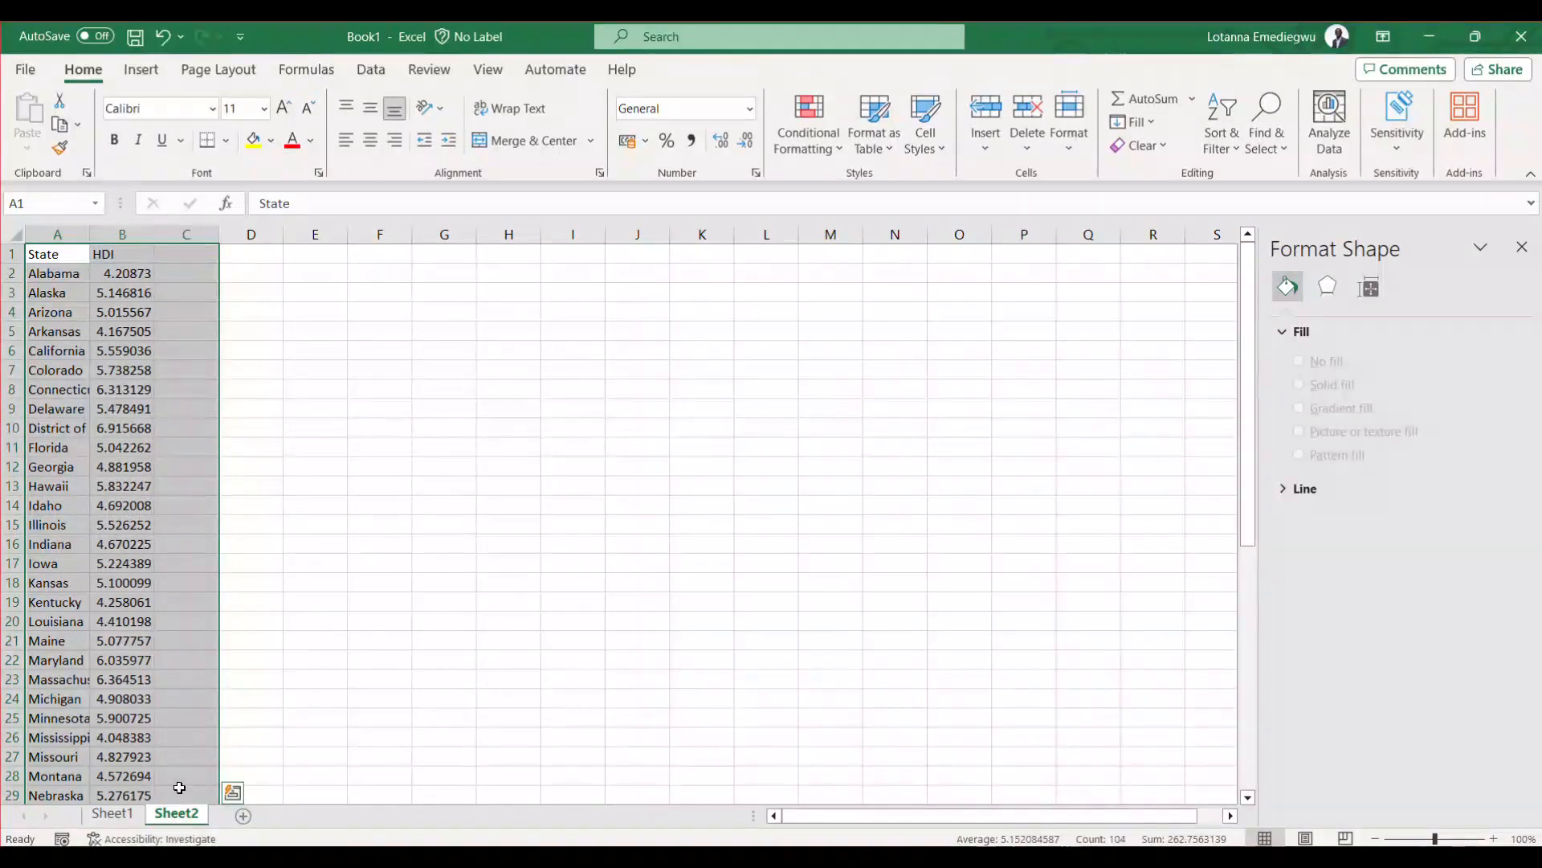
left_click(57, 278)
left_click(63, 255)
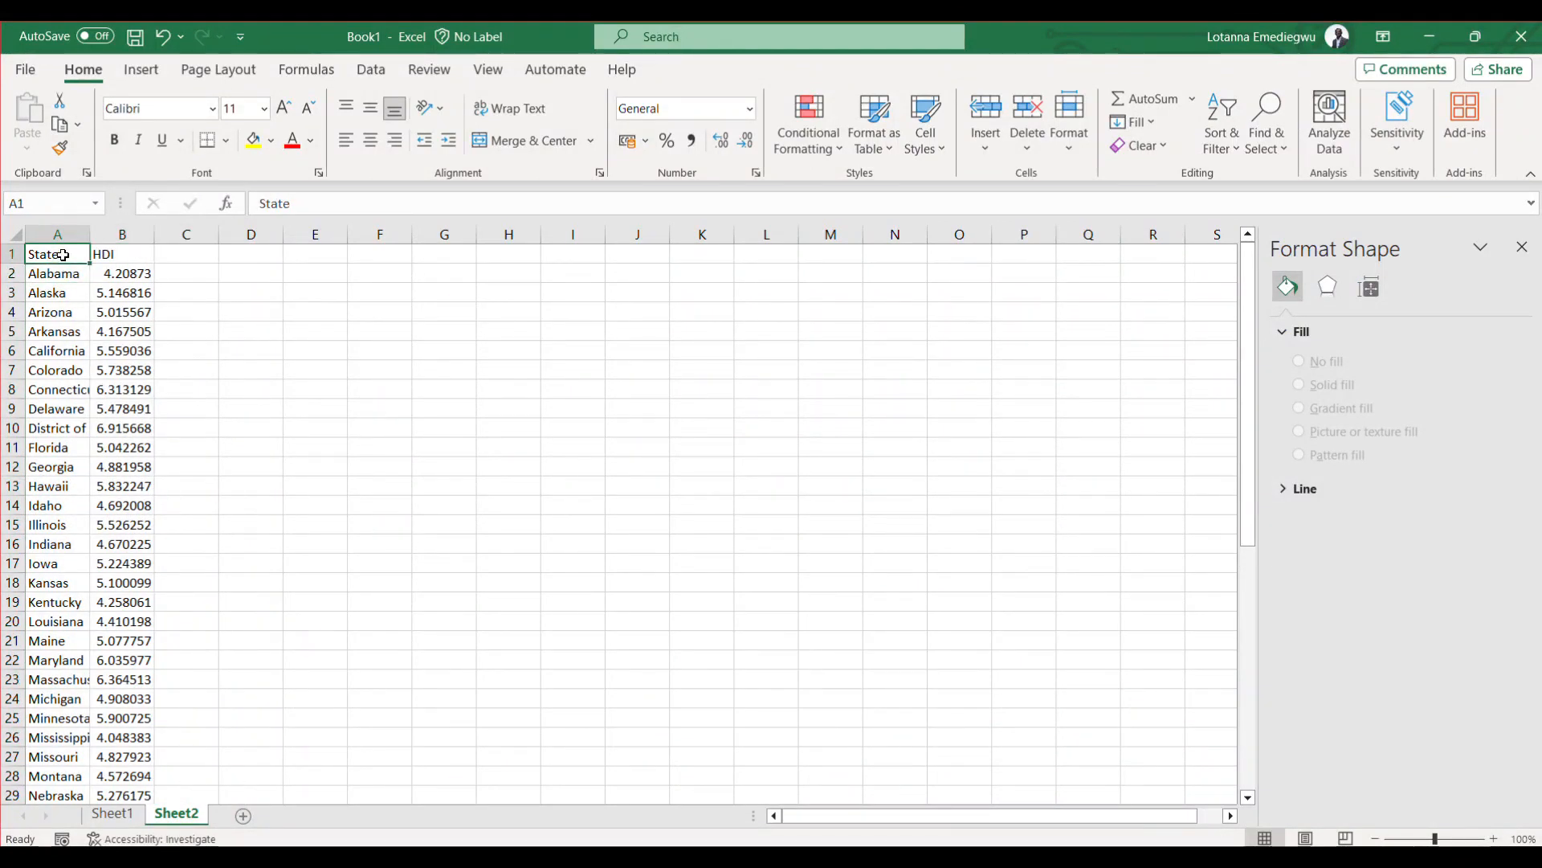
key("ctrl+Down")
key("ctrl+Up")
key("Right")
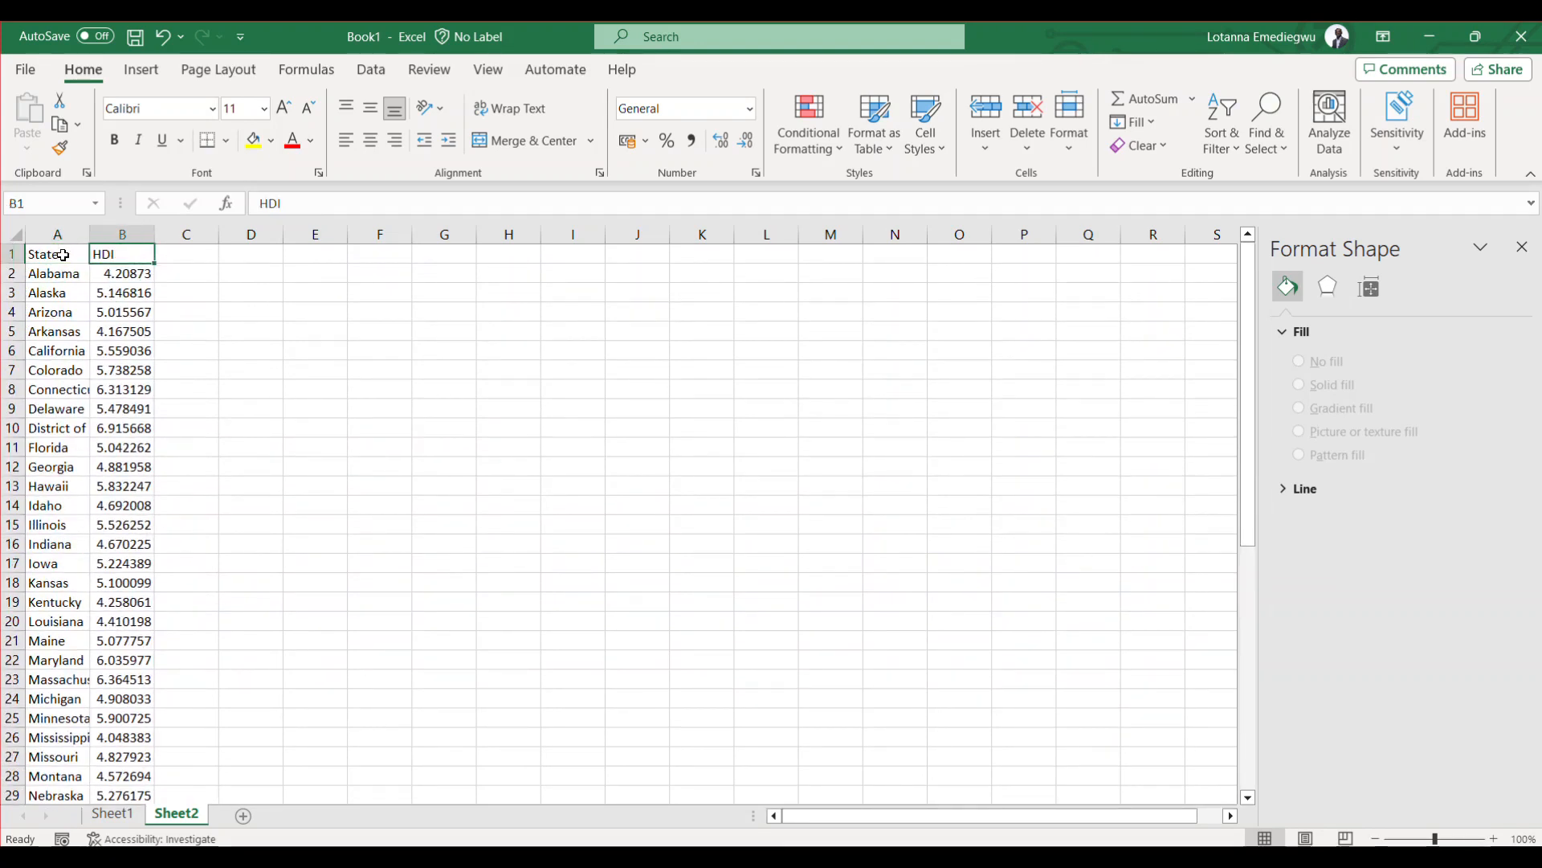
Step: Insert the recommended Filled Map chart from the State and HDI data in A1:B52 of Sheet2
left_click(62, 255)
key("shift+Right")
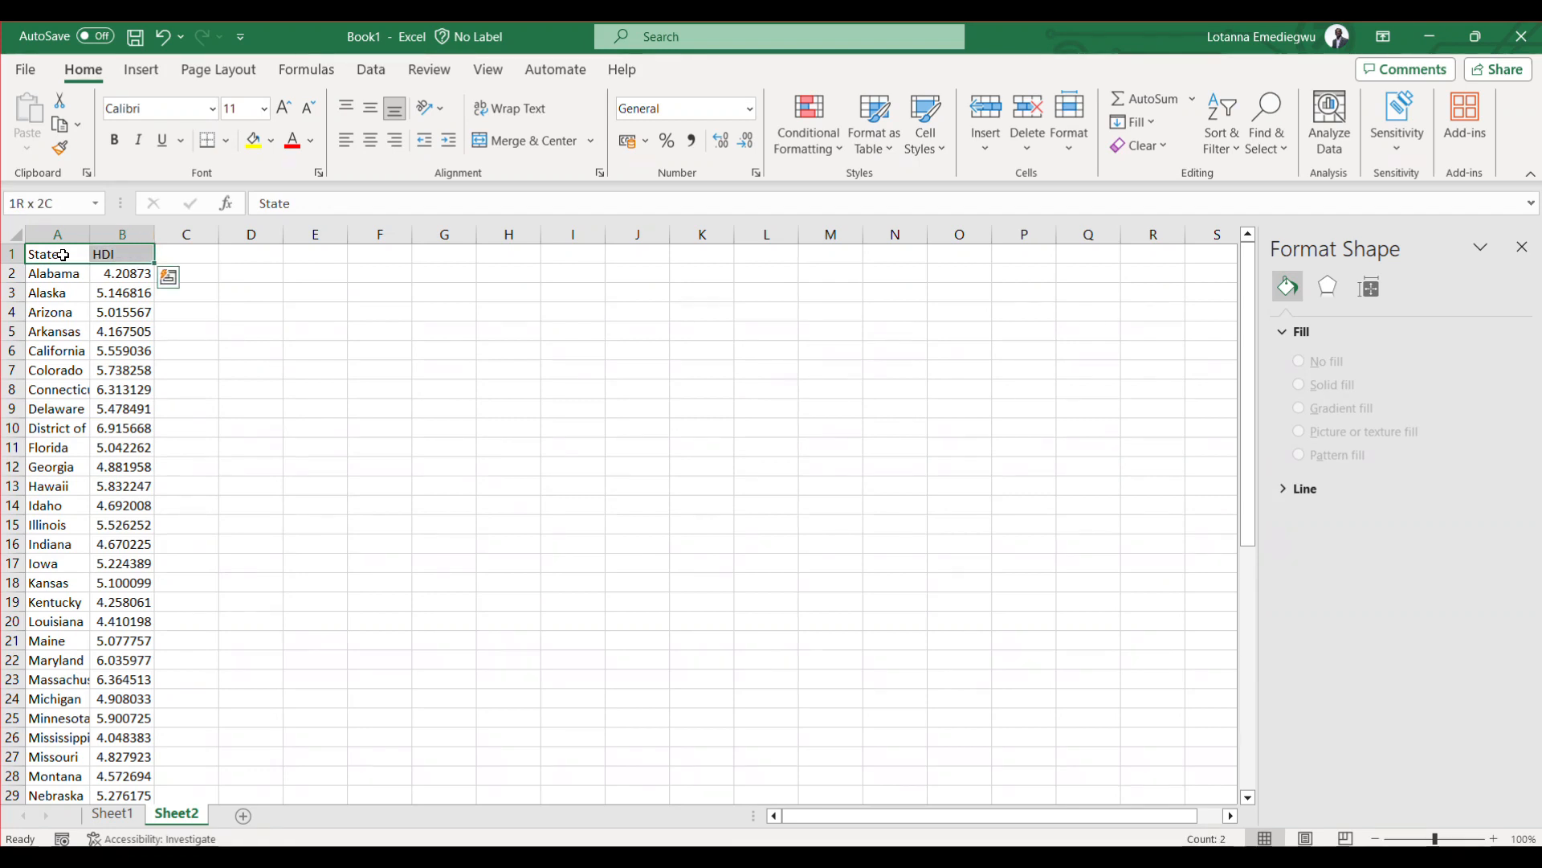
key("ctrl+shift+Down")
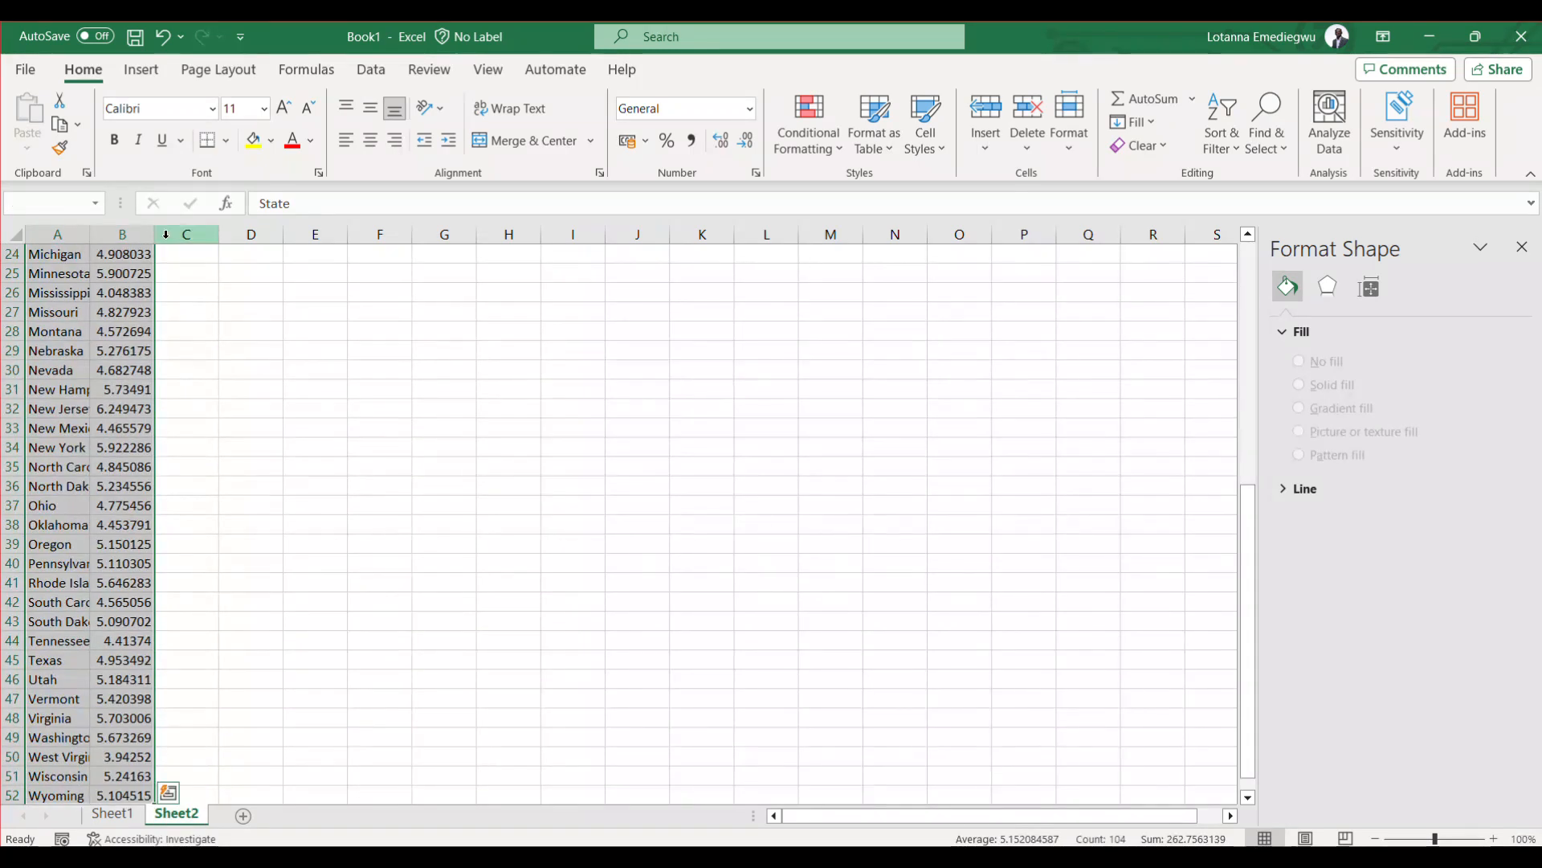
scroll(269, 389, "up", 8)
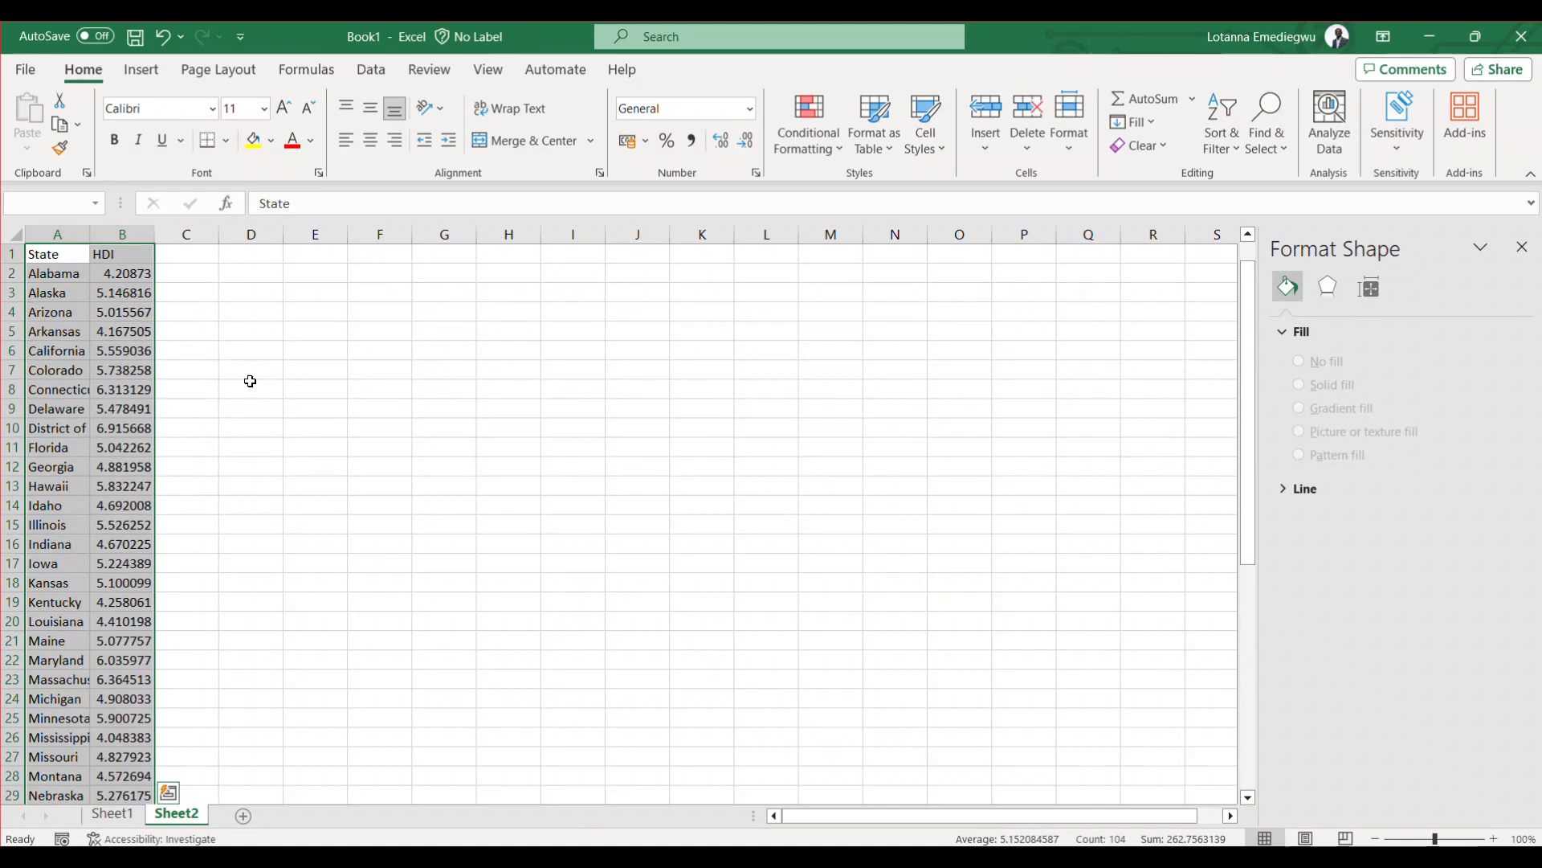
left_click(141, 72)
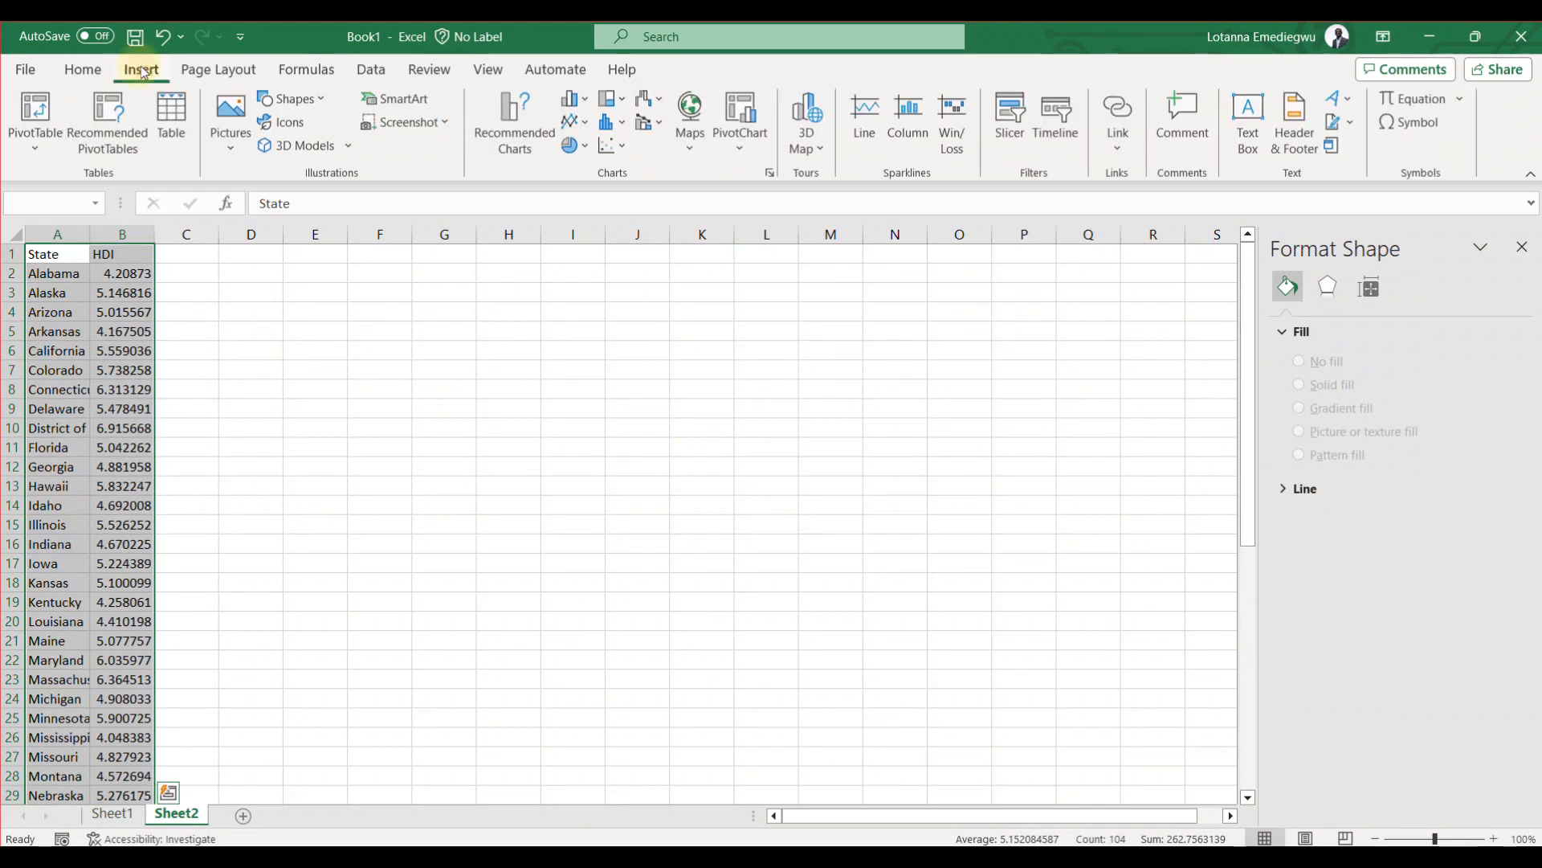
left_click(495, 116)
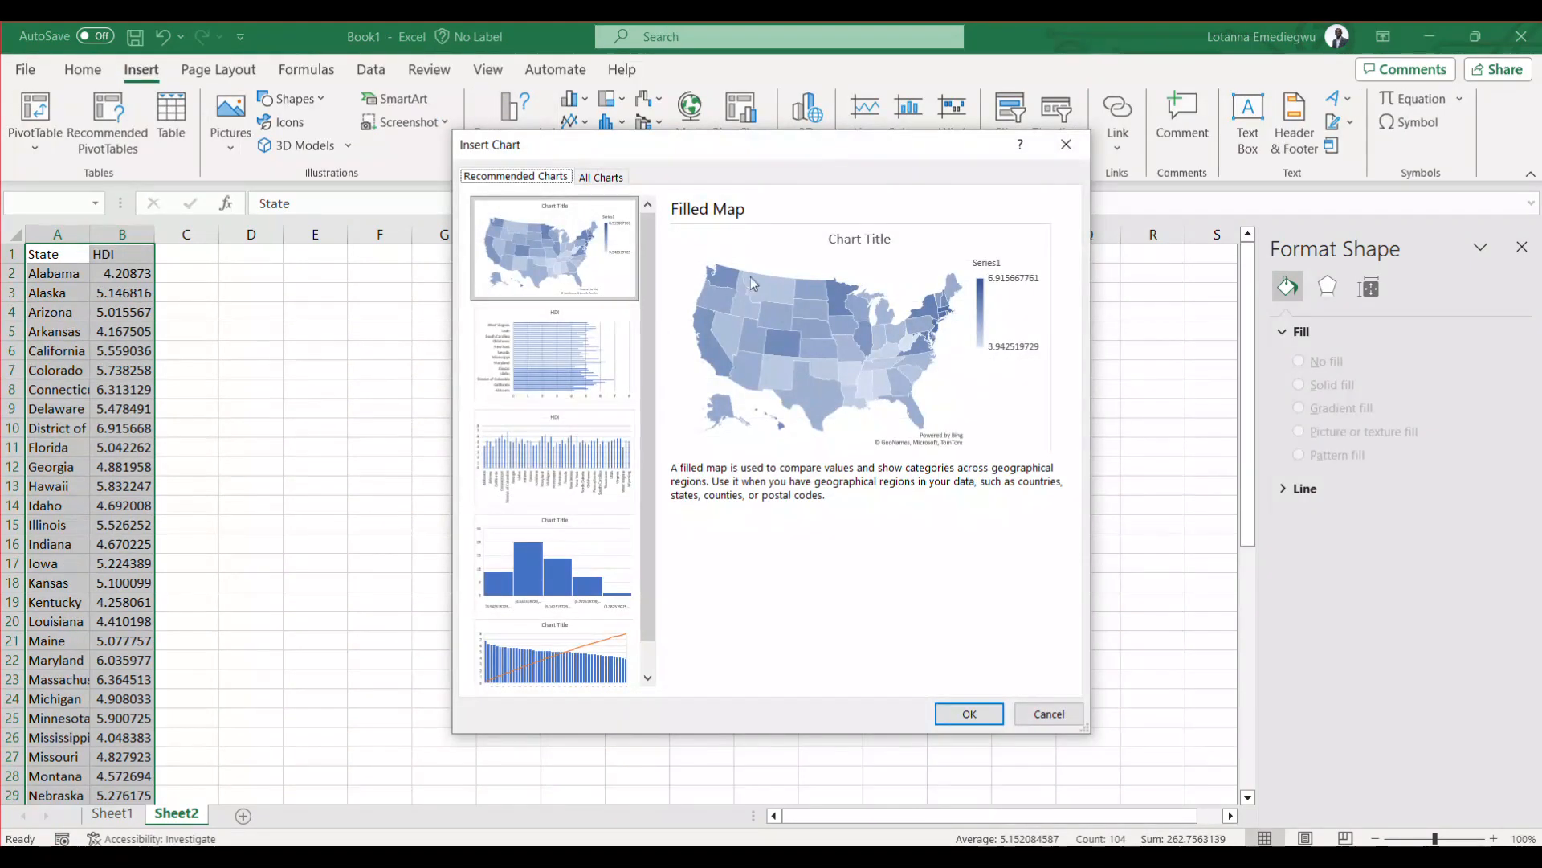
left_click(974, 715)
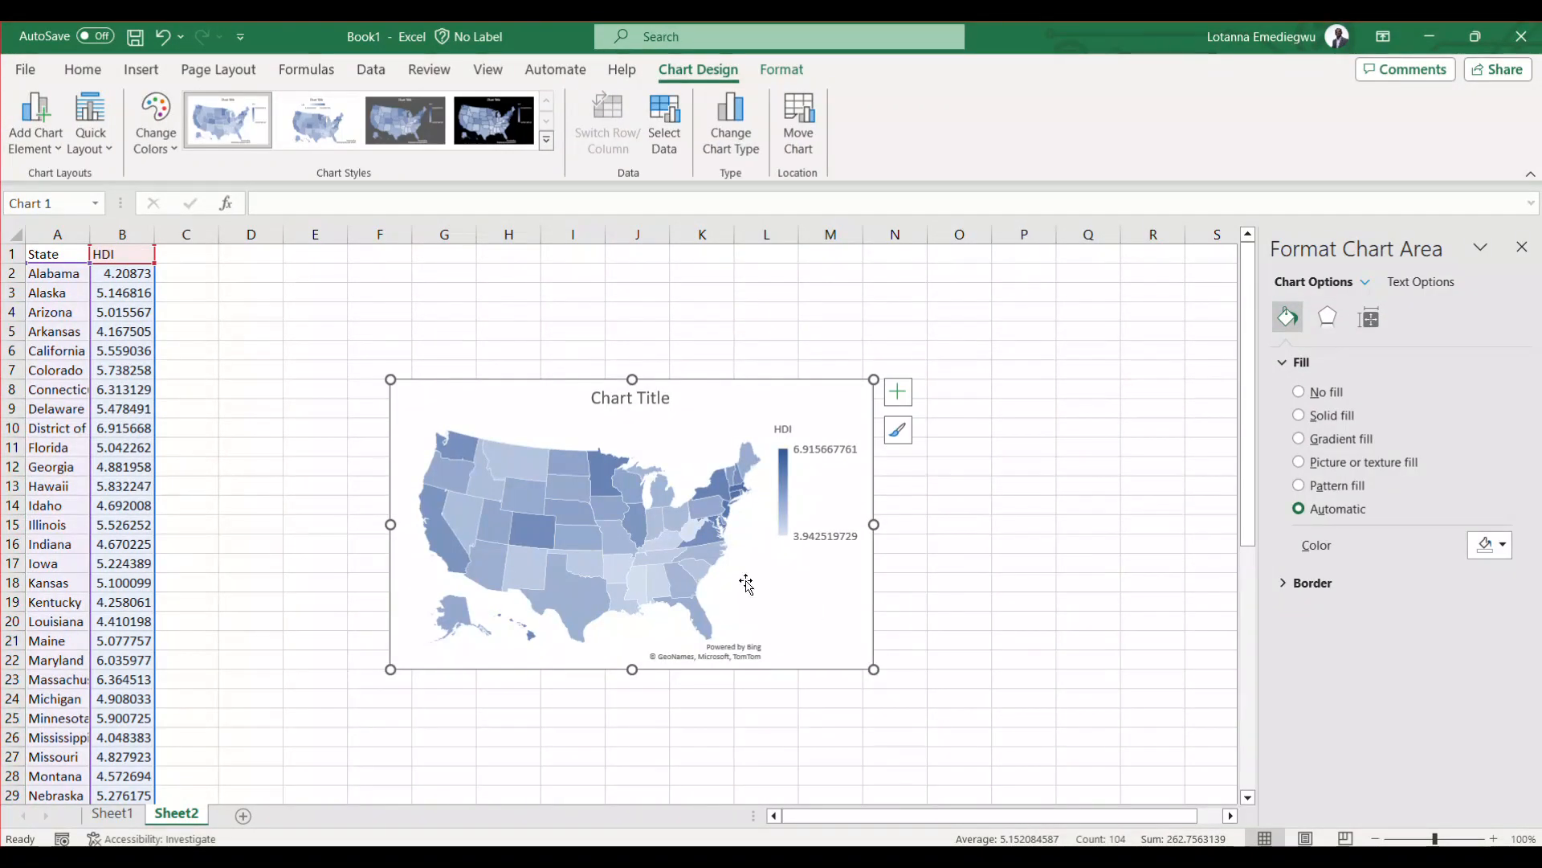
Step: Browse the color palettes for the HDI map, try the black chart style, and apply the dark gray chart style
left_click(898, 430)
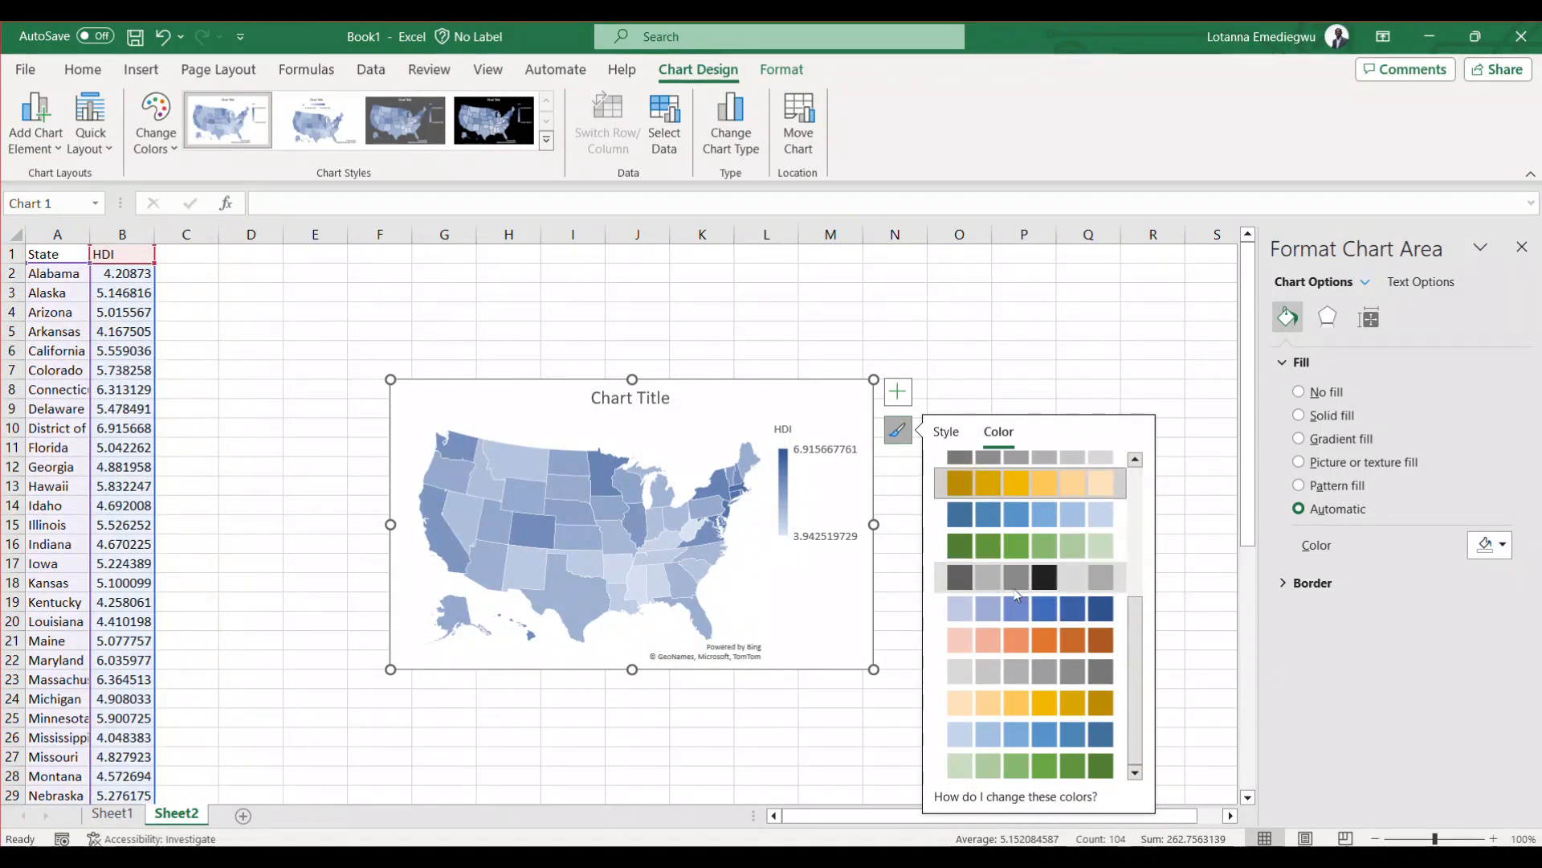
scroll(1018, 594, "up", 5)
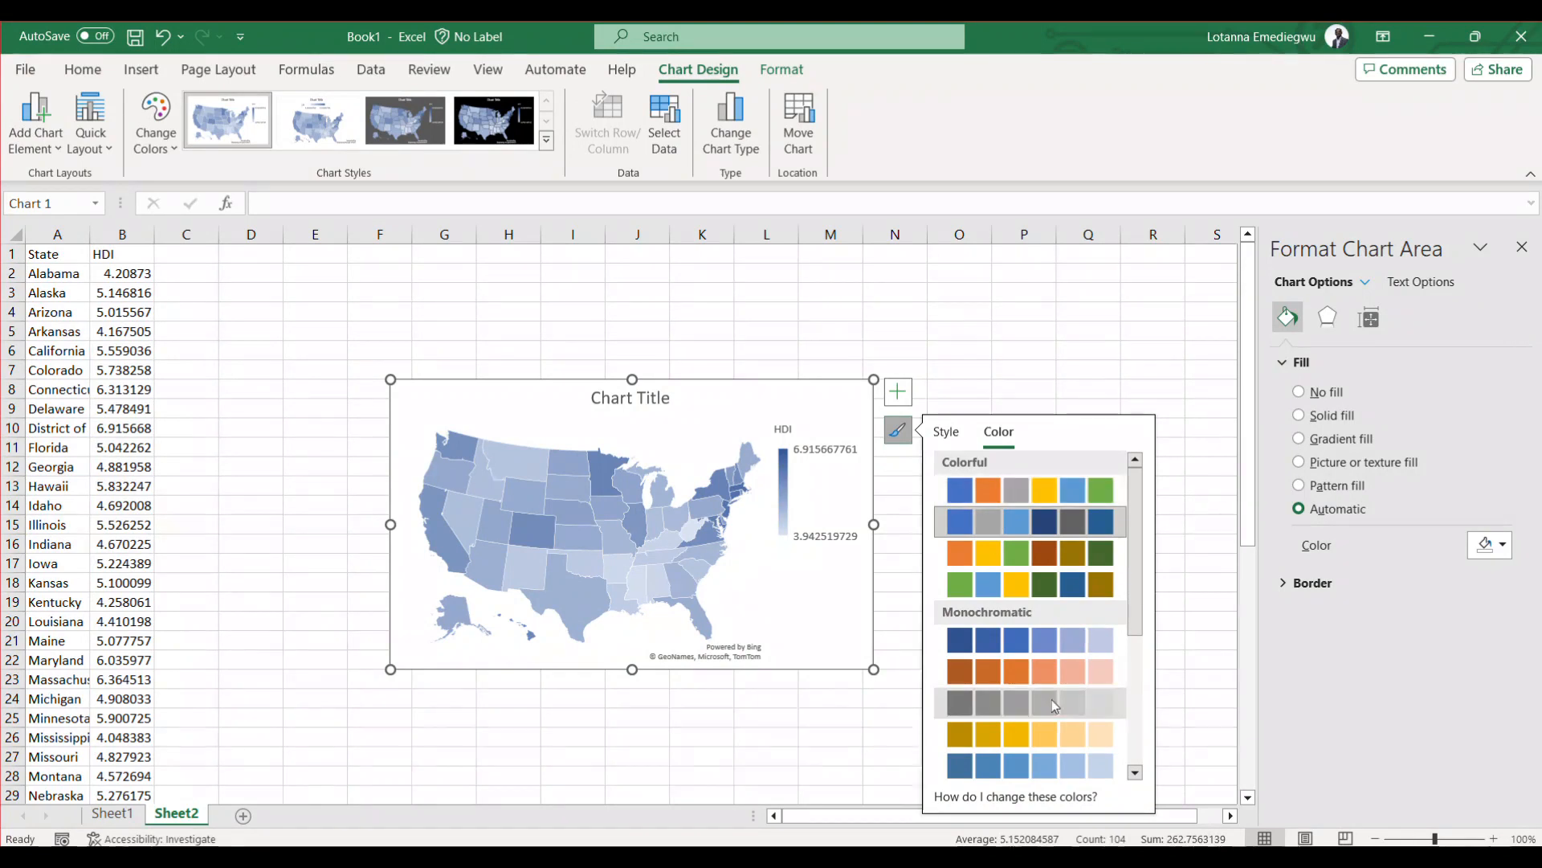
scroll(1024, 733, "down", 3)
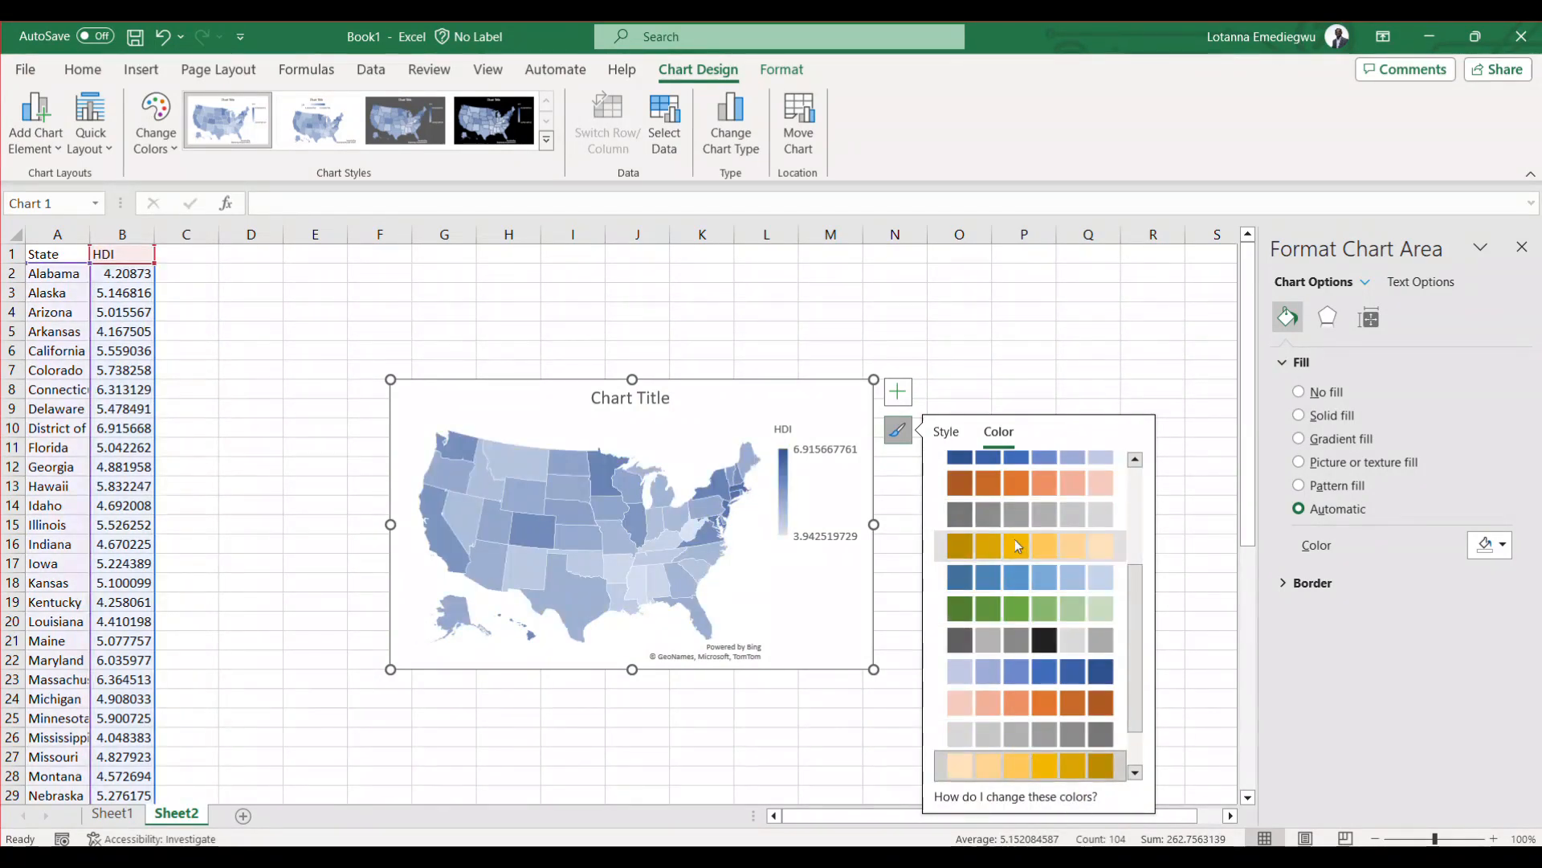
left_click(494, 121)
left_click(400, 122)
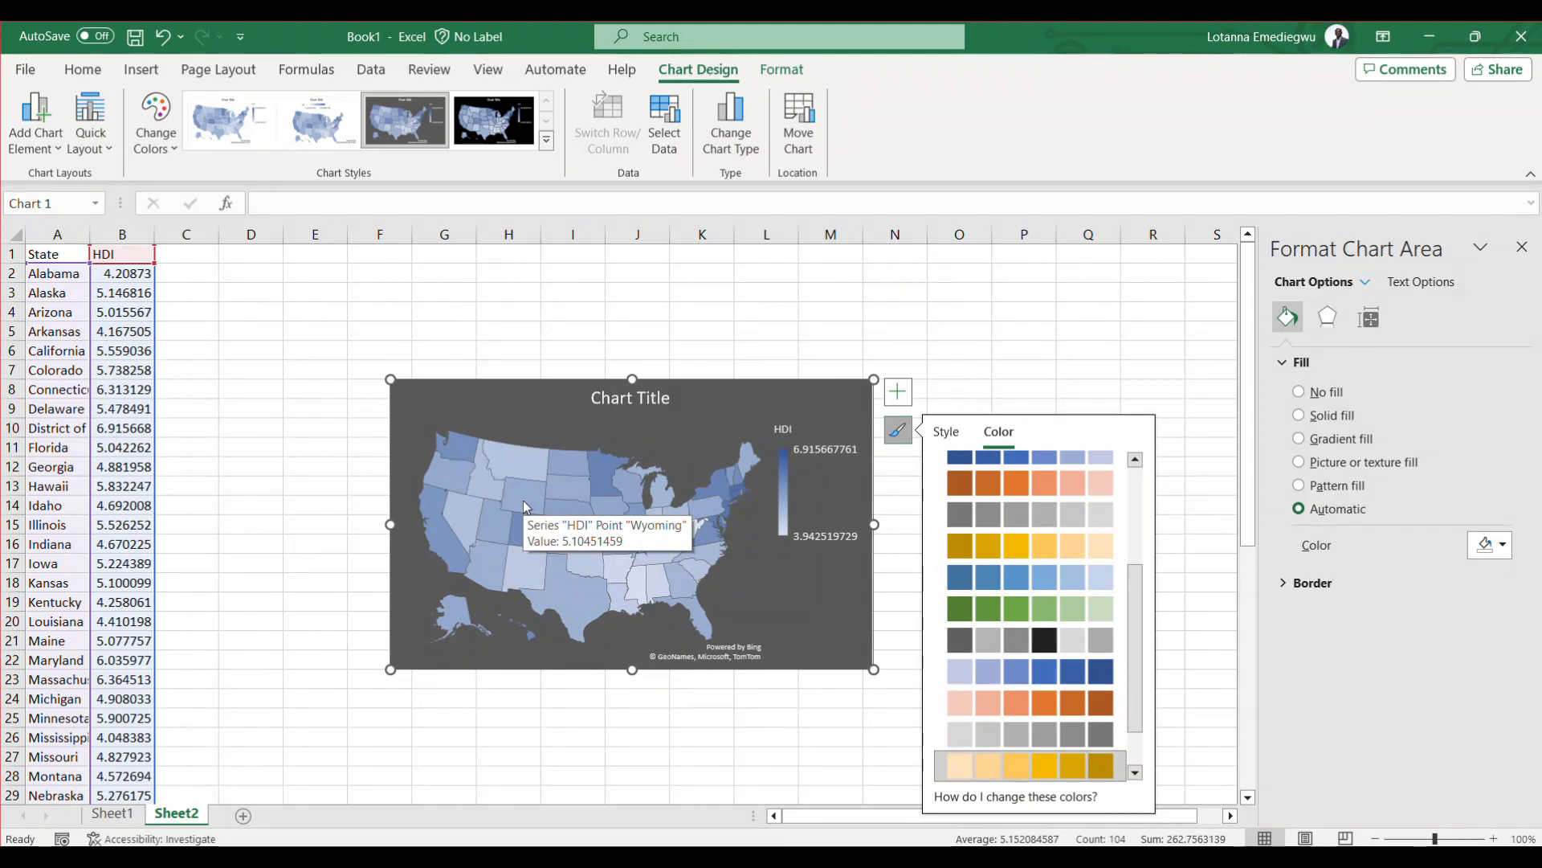
Step: Switch to Sheet1, select the CO2 map's data series and inspect the Central African Republic data point
left_click(112, 814)
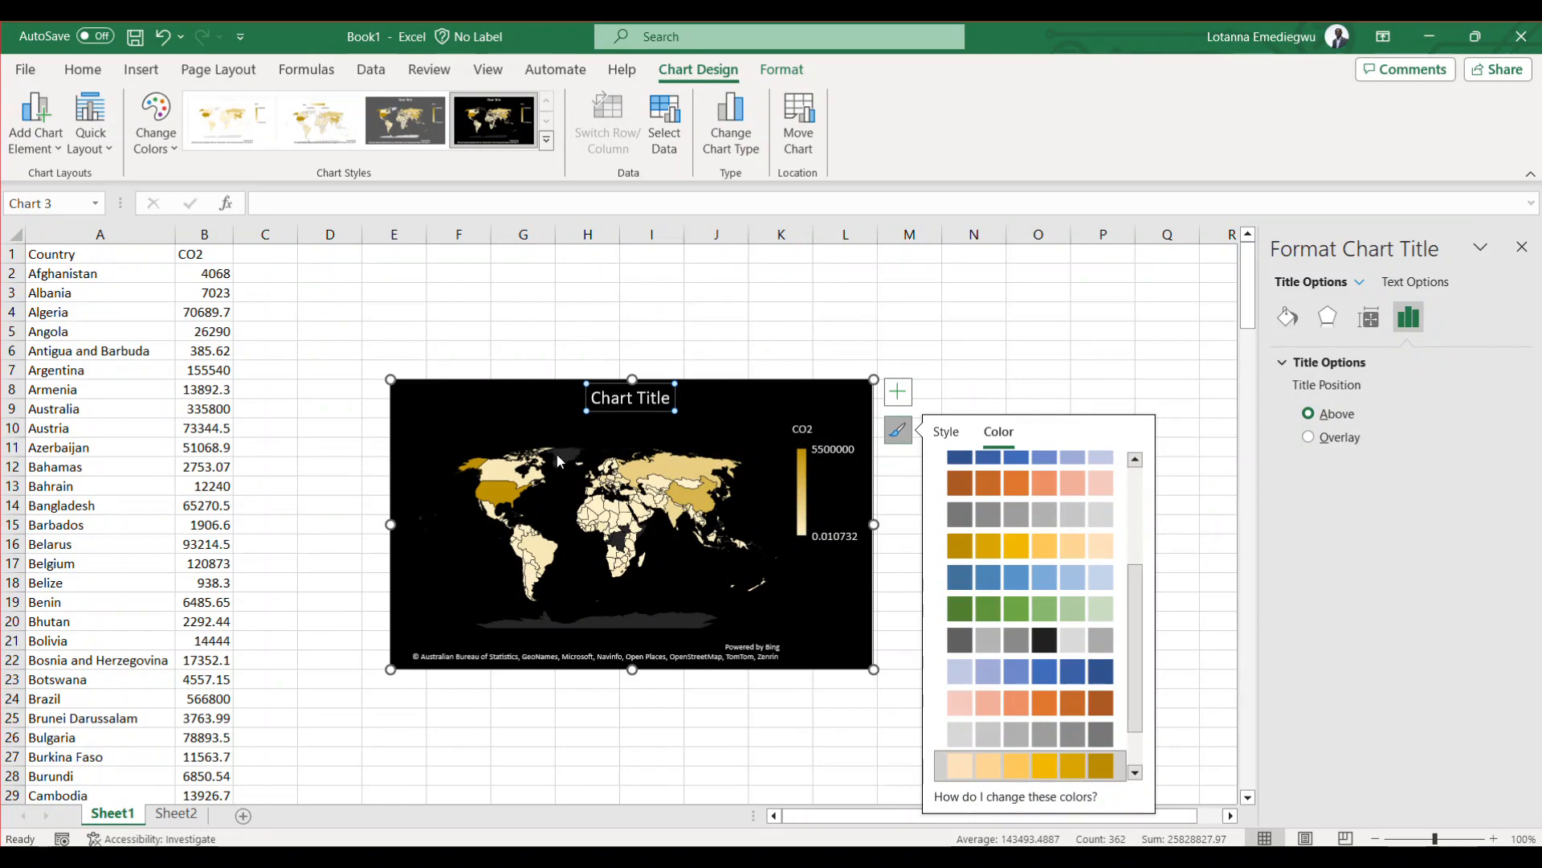
left_click(627, 532)
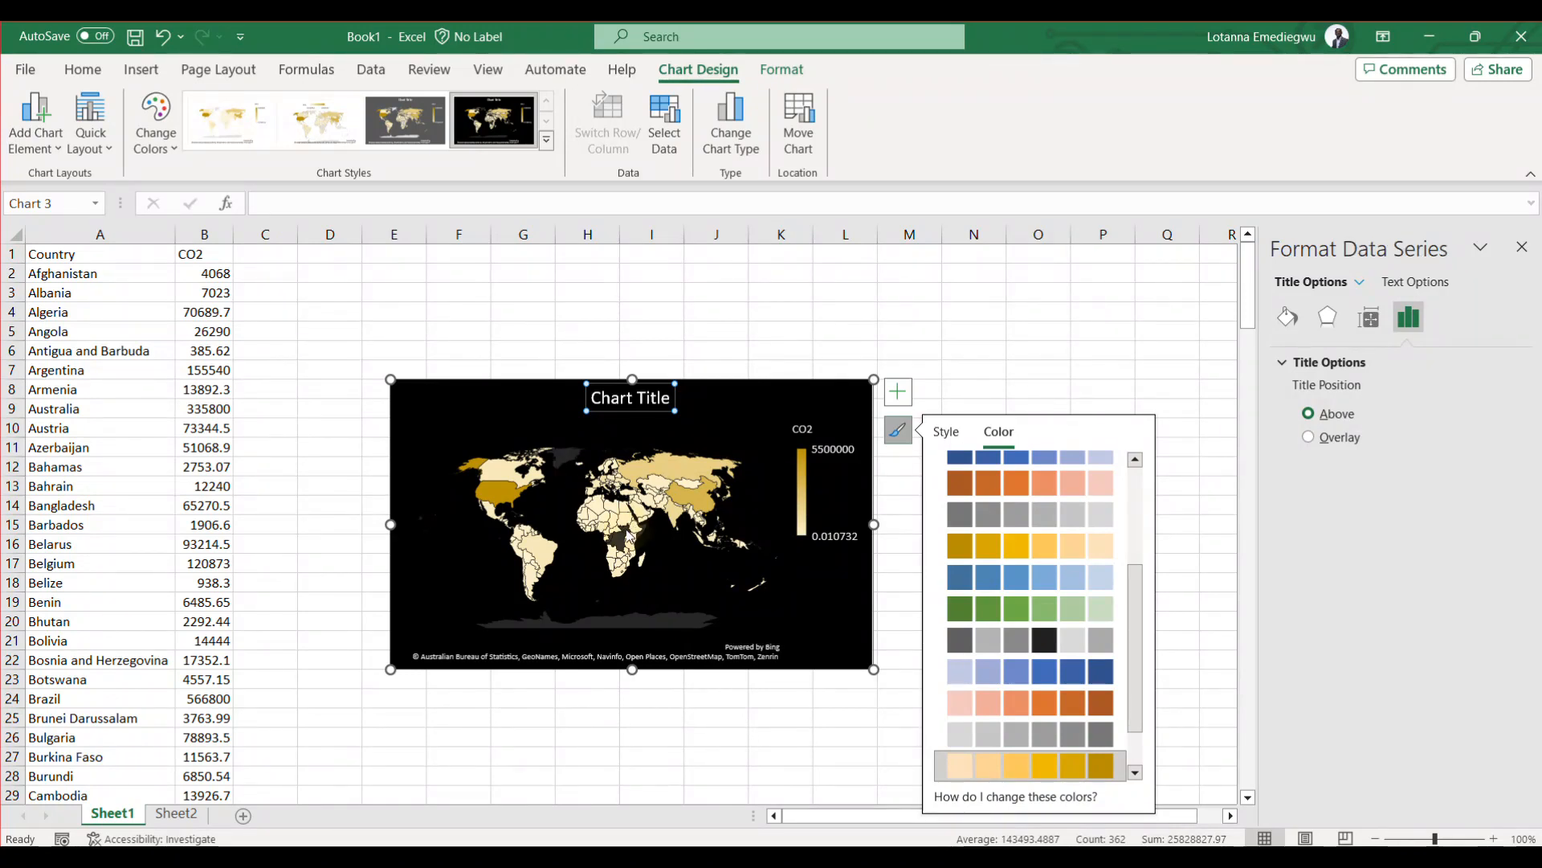
mouse_move(620, 534)
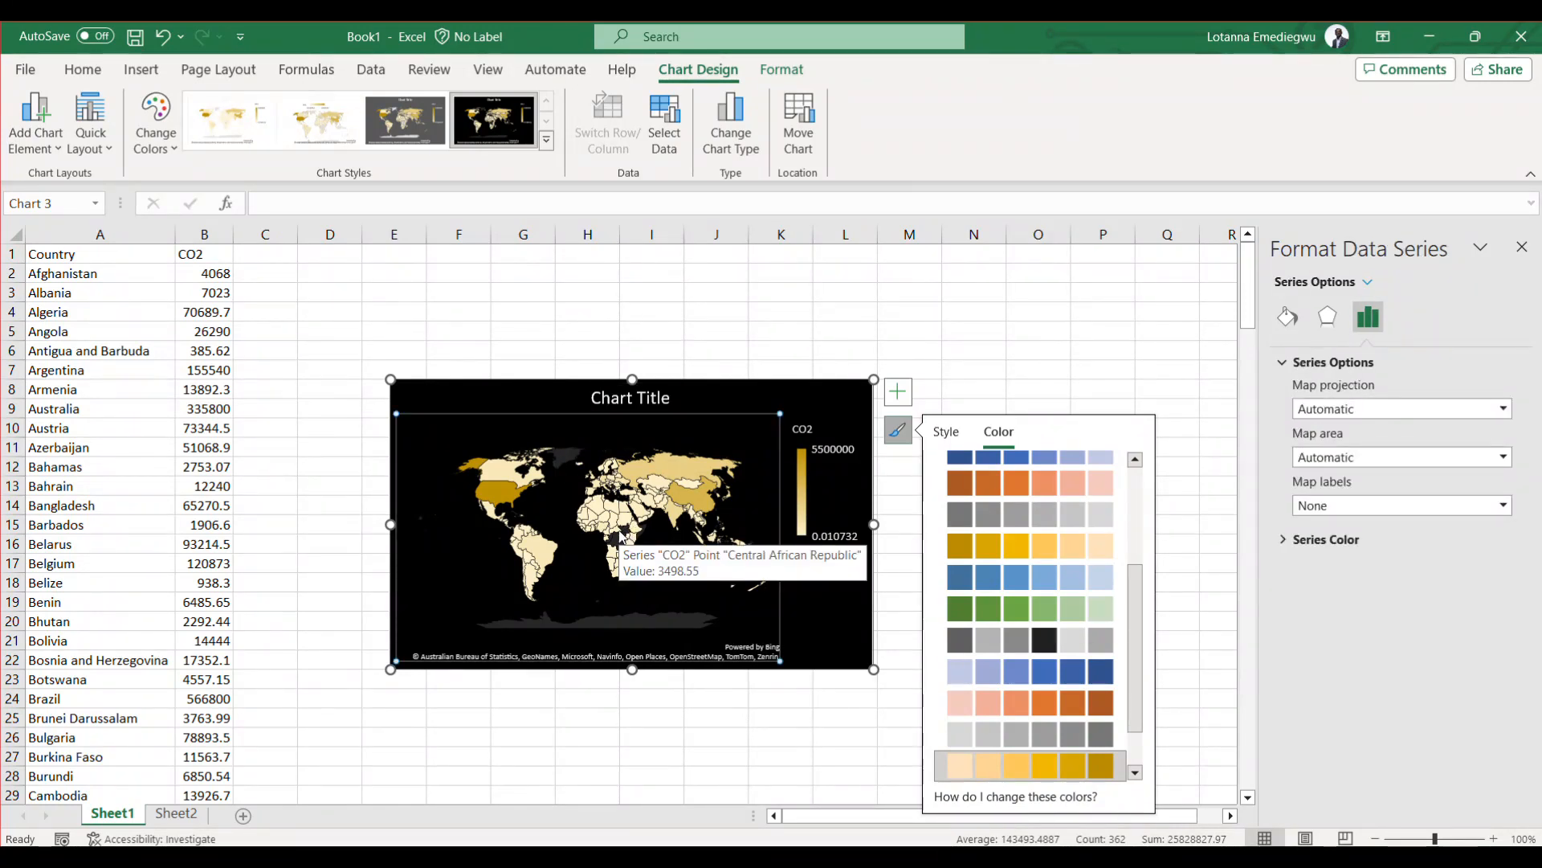